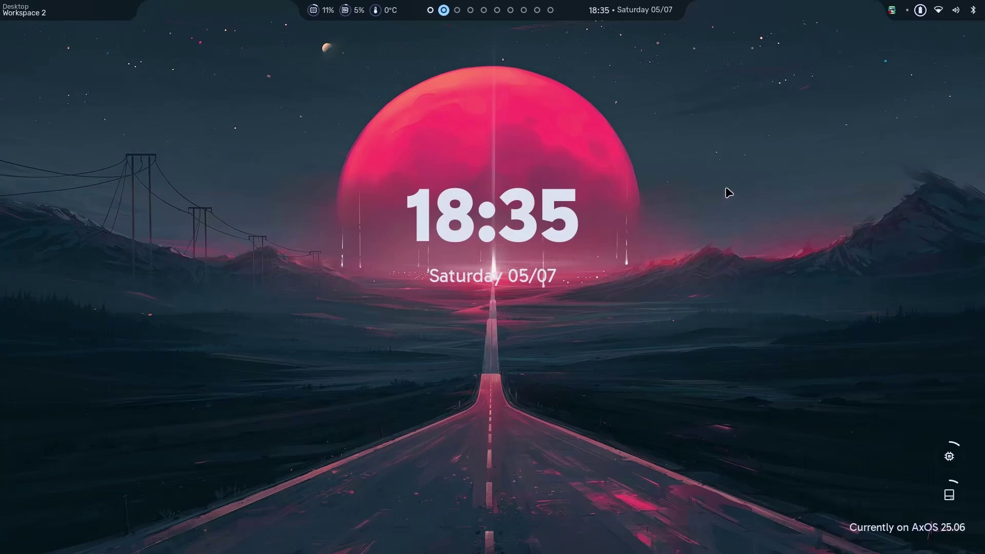
# - Open the AxOS workspace overview with its app search box
pyautogui.press('super+Tab')
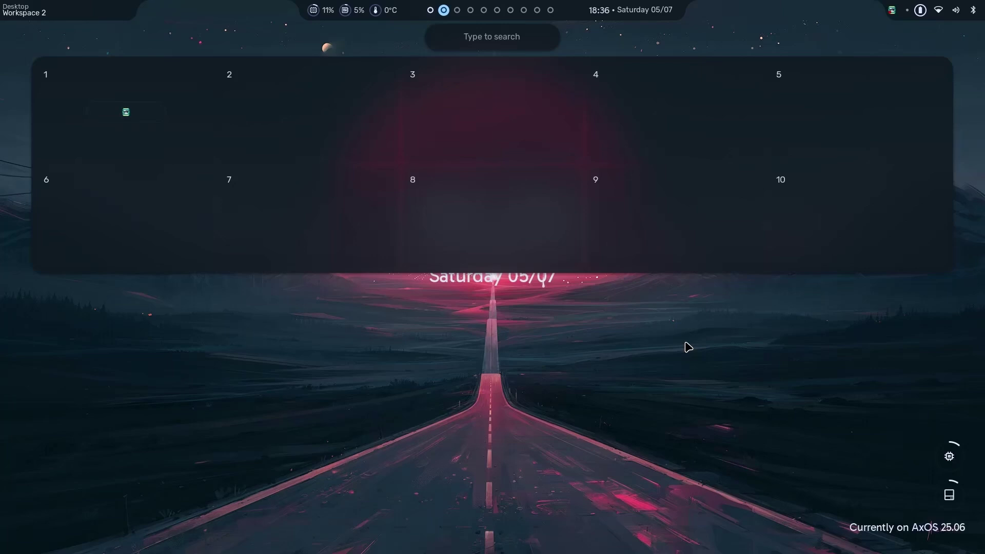
# - Launch Switcheroo via 'sw' and load papers, fixed-desktop-icons-ubuntu and gimp-3.2-hero WebP files
pyautogui.write('swi')
pyautogui.press('Return')
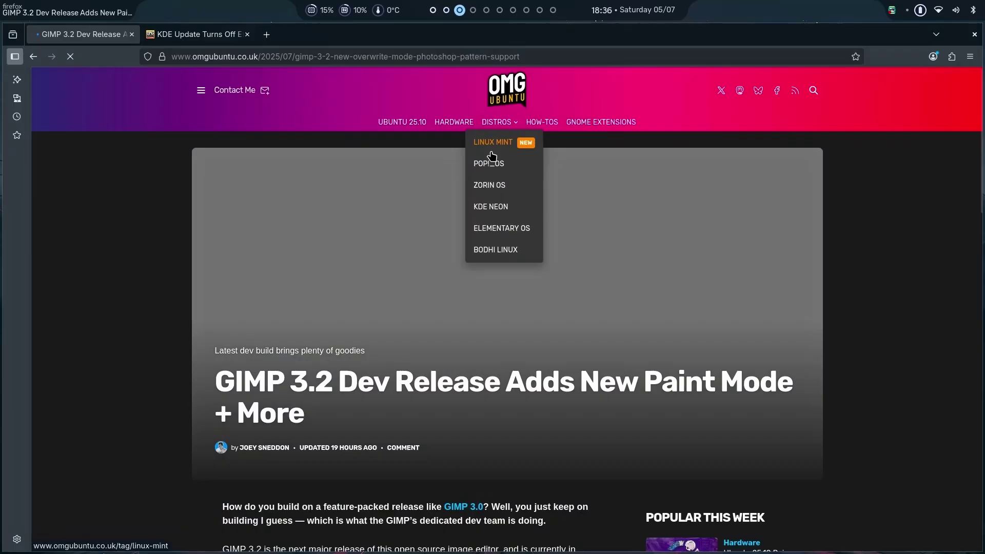
pyautogui.click(484, 368)
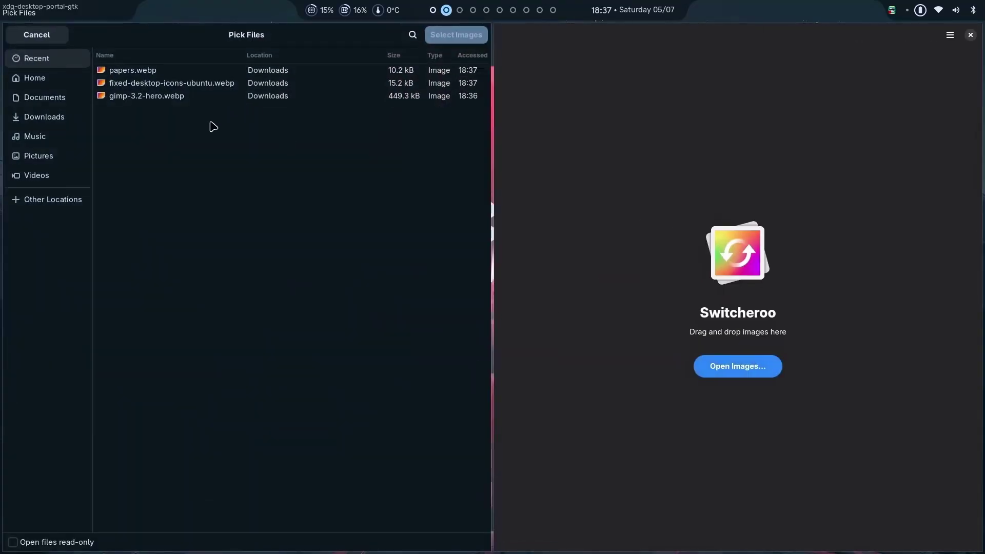
pyautogui.moveTo(214, 125); pyautogui.dragTo(212, 66)
pyautogui.click(452, 34)
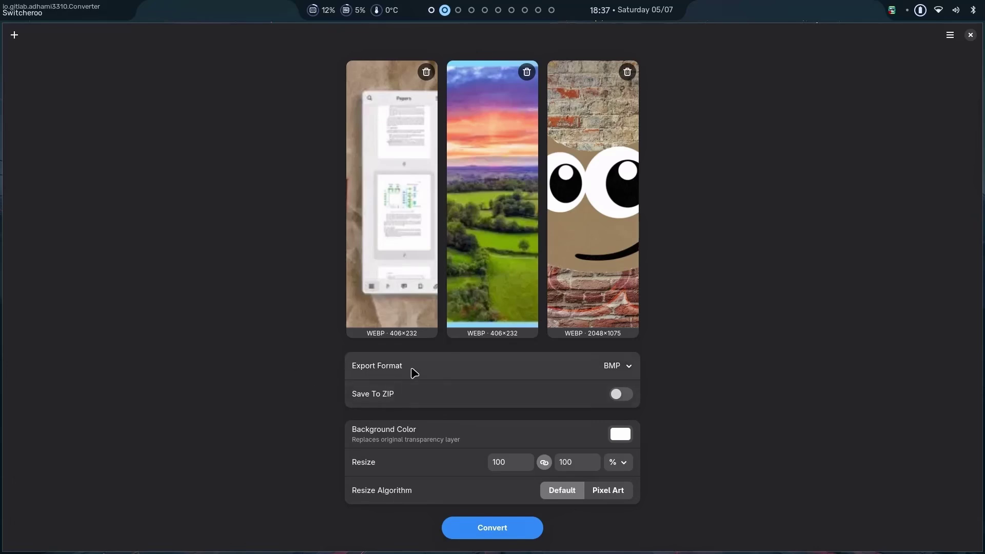
# - Set export format to TIFF, quality to 100, and keep Resize at 100 percent
pyautogui.click(609, 368)
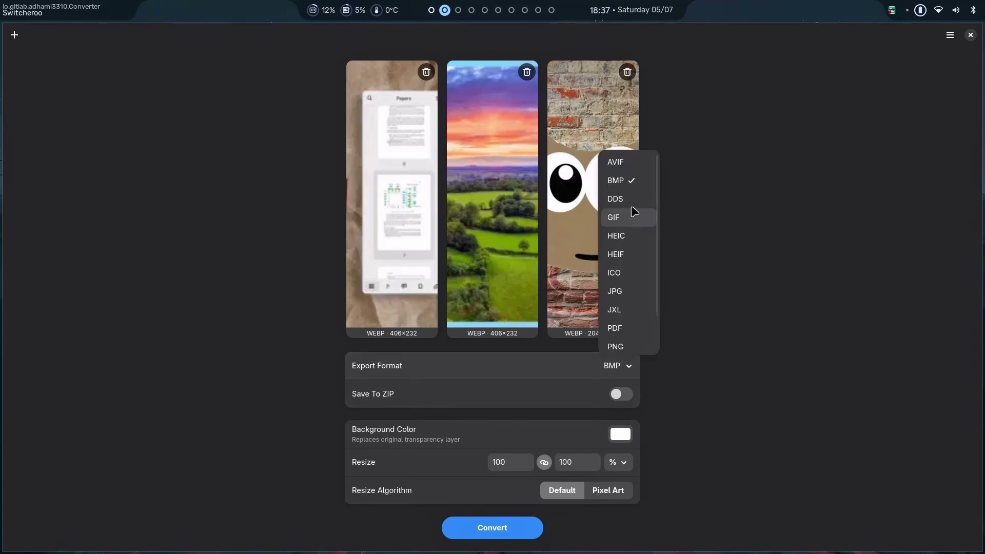
pyautogui.scroll(-1, 620, 344)
pyautogui.click(618, 353)
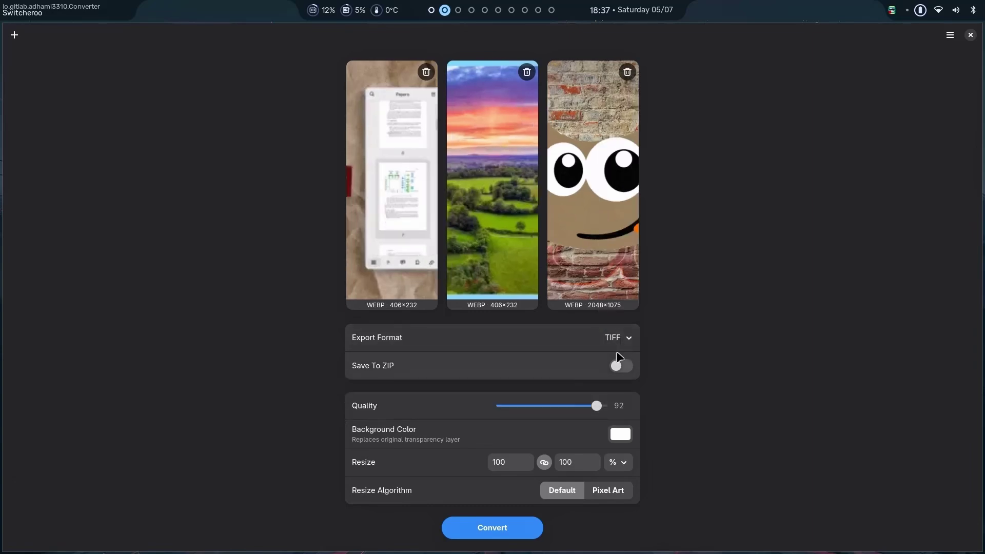
pyautogui.moveTo(599, 406)
pyautogui.mouseDown()
pyautogui.moveTo(555, 407)
pyautogui.moveTo(607, 412)
pyautogui.mouseUp()
pyautogui.moveTo(609, 410)
pyautogui.mouseDown()
pyautogui.moveTo(541, 417)
pyautogui.moveTo(626, 413)
pyautogui.mouseUp()
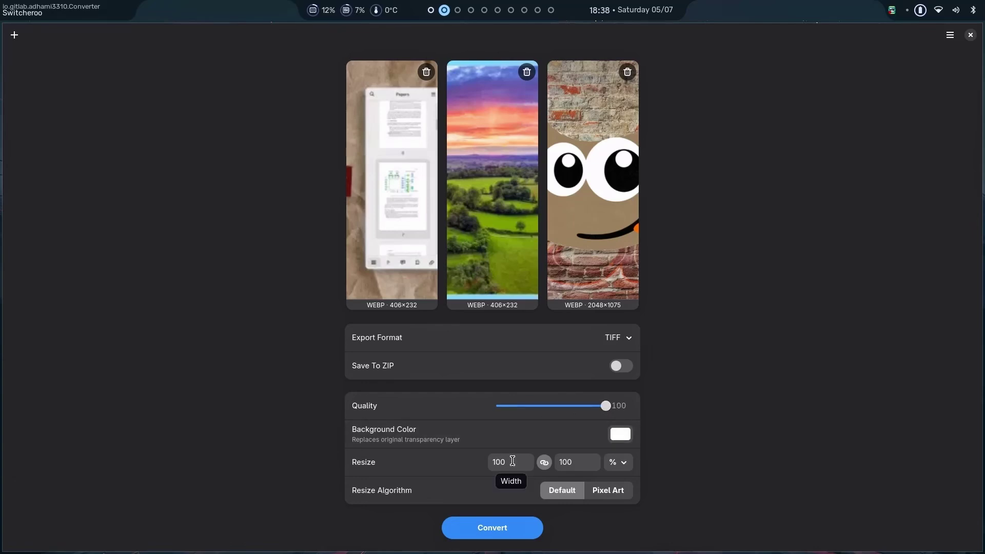
pyautogui.click(625, 463)
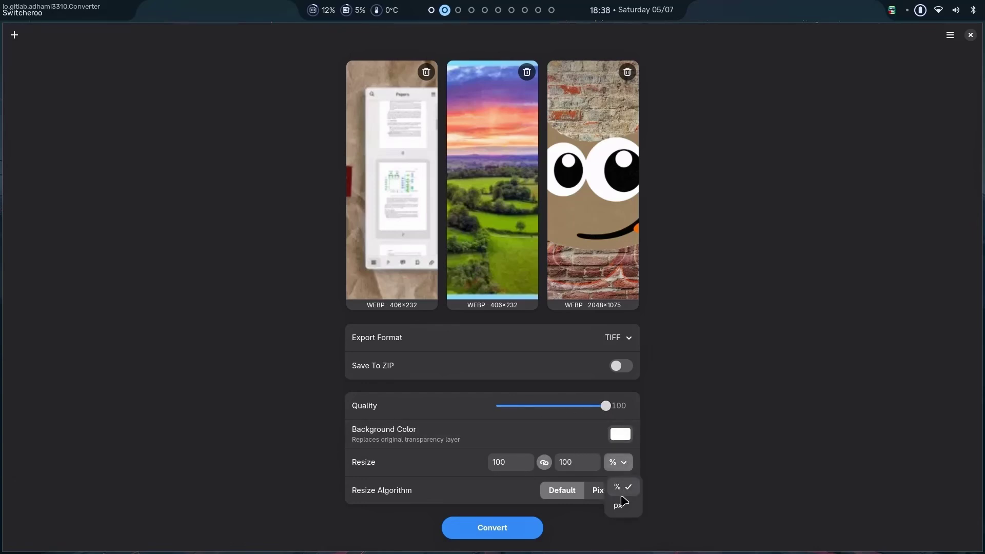
pyautogui.click(622, 504)
pyautogui.click(625, 464)
pyautogui.click(618, 488)
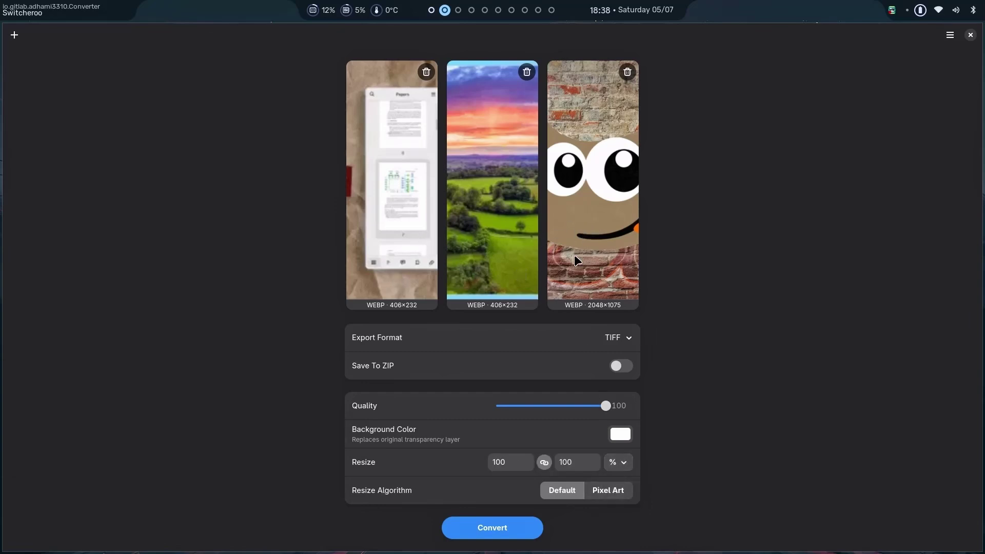
pyautogui.click(620, 464)
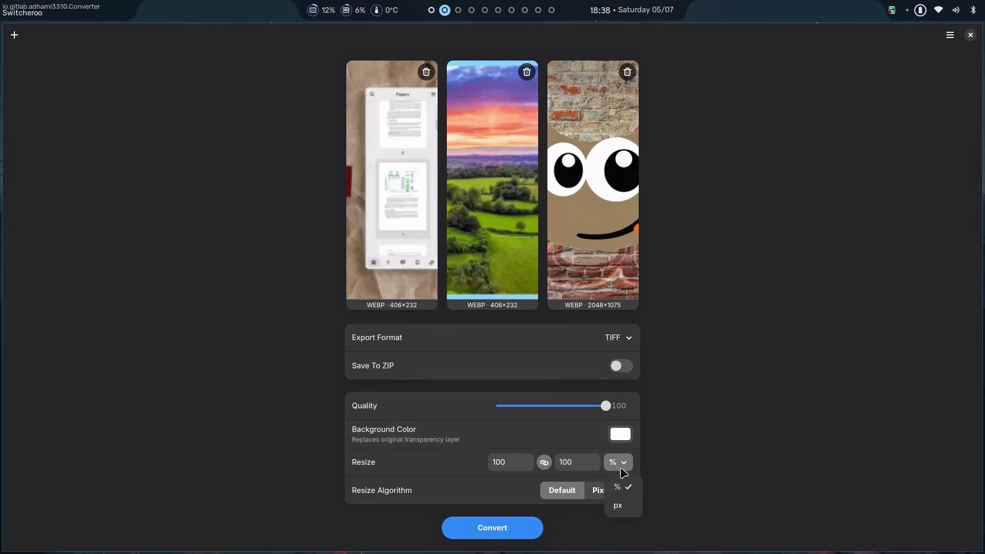
pyautogui.click(622, 468)
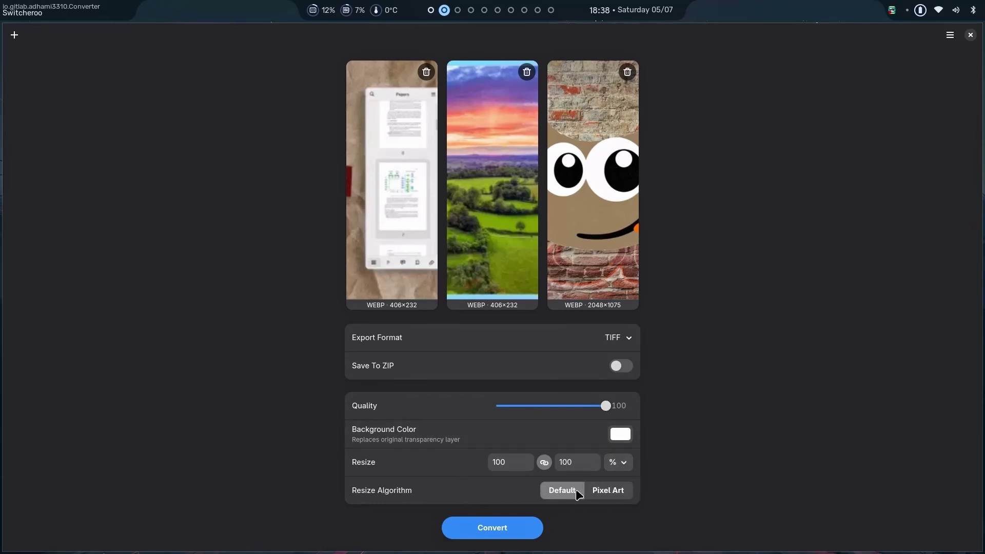
# - Convert the three images into the Pictures folder
pyautogui.click(517, 526)
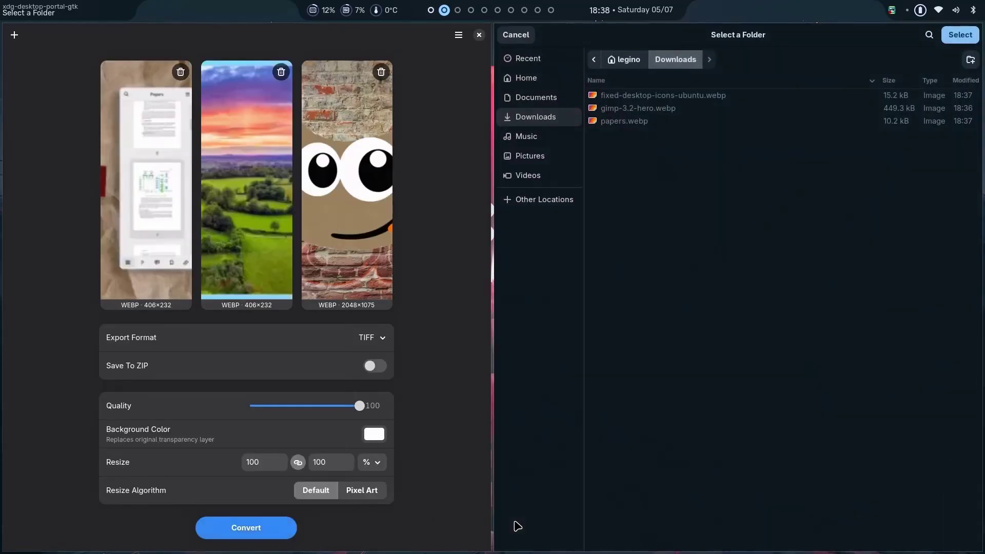
pyautogui.click(536, 158)
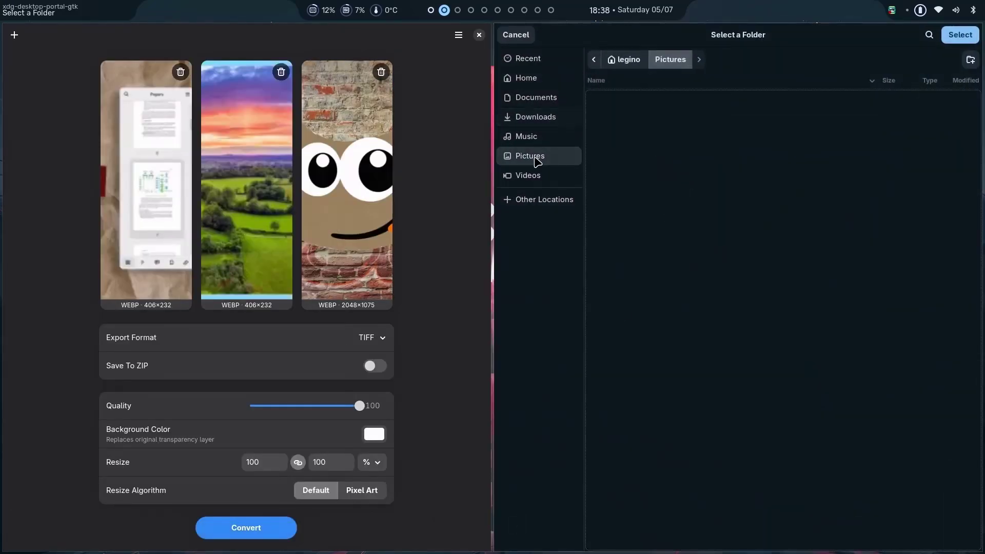
pyautogui.click(953, 36)
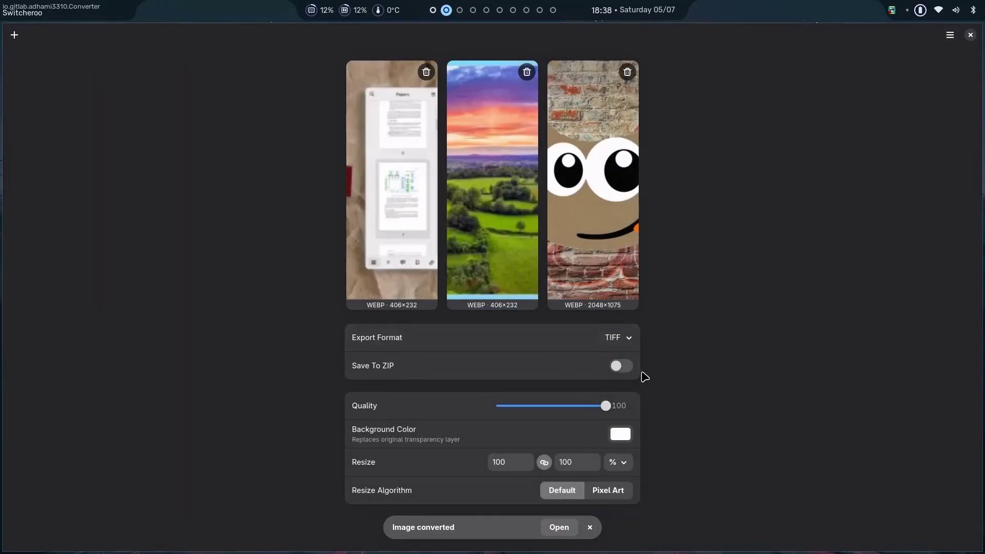
pyautogui.press('super+3')
pyautogui.press('super')
# - In Files' Pictures folder, preview fixed-desktop-icons-ubuntu.tiff in the image viewer
pyautogui.click(416, 161)
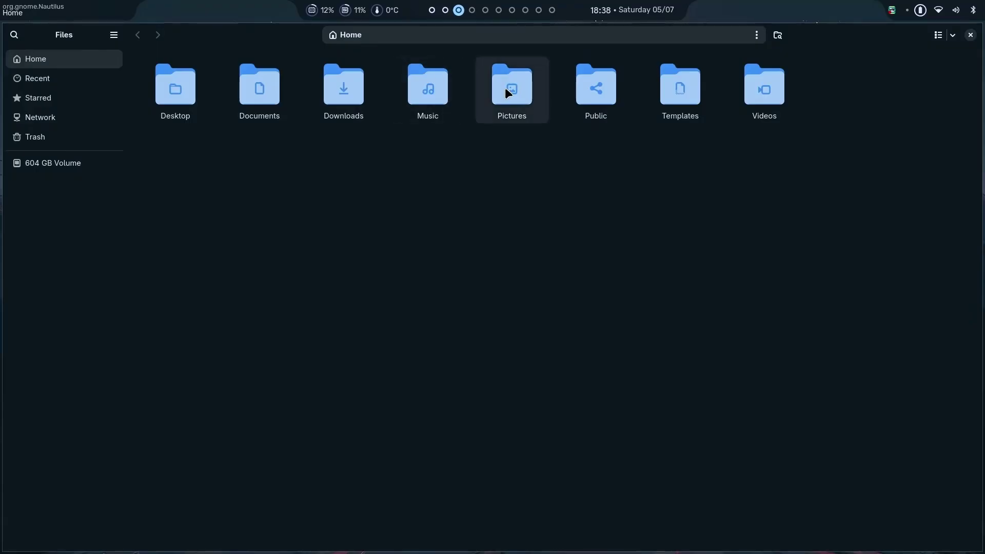
pyautogui.doubleClick(507, 91)
pyautogui.moveTo(447, 133); pyautogui.dragTo(141, 59)
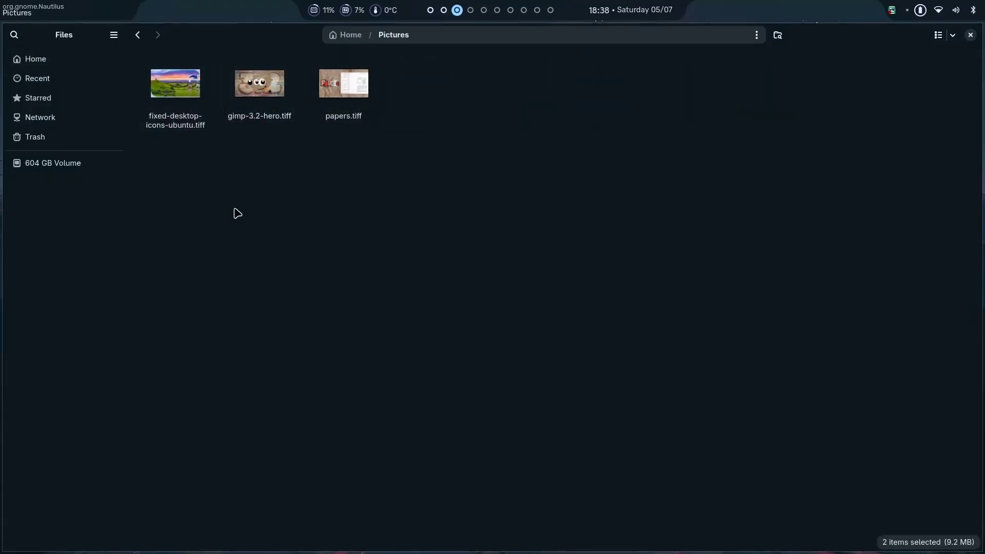
pyautogui.doubleClick(172, 102)
pyautogui.click(970, 34)
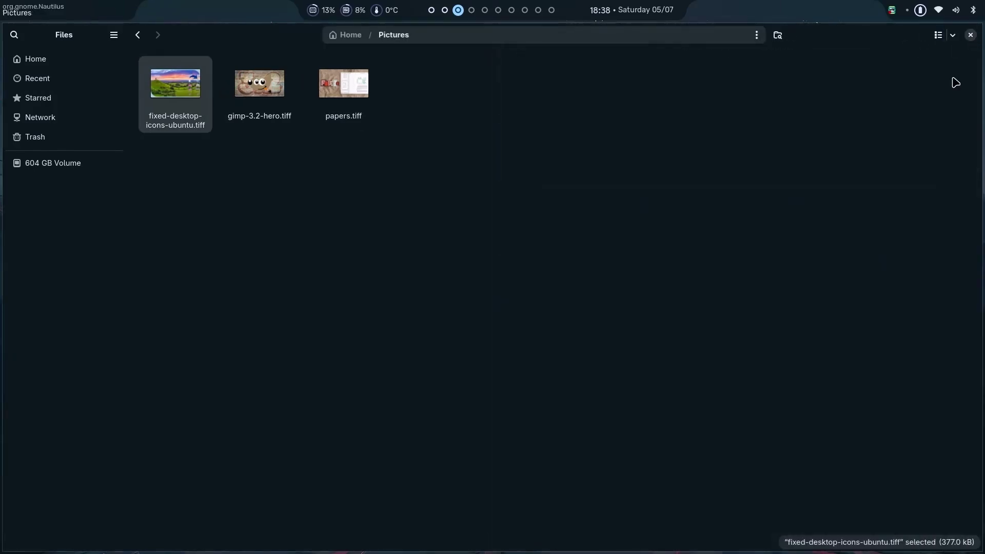
# - Preview gimp-3.2-hero.tiff in the image viewer, then close it
pyautogui.click(255, 94)
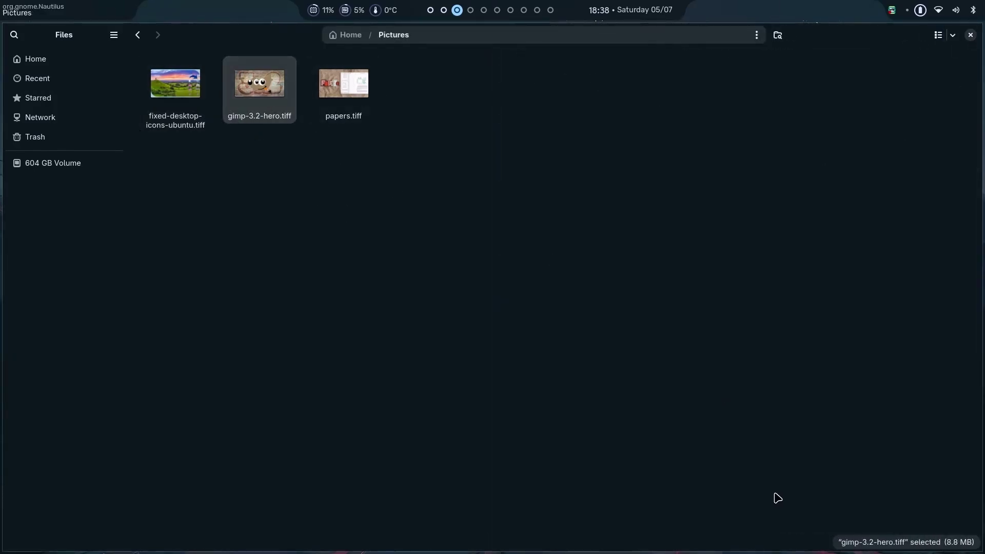
pyautogui.doubleClick(244, 93)
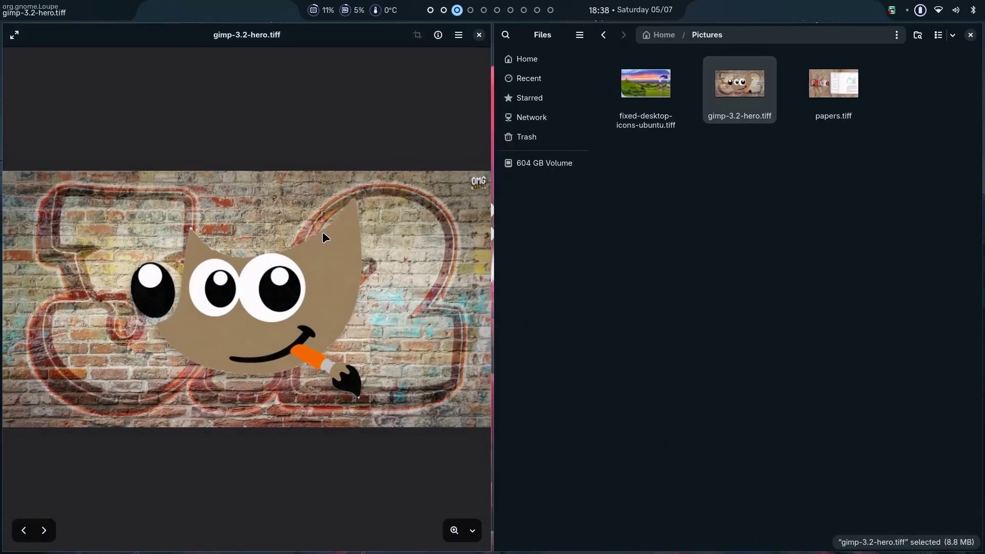
pyautogui.scroll(3, 246, 305)
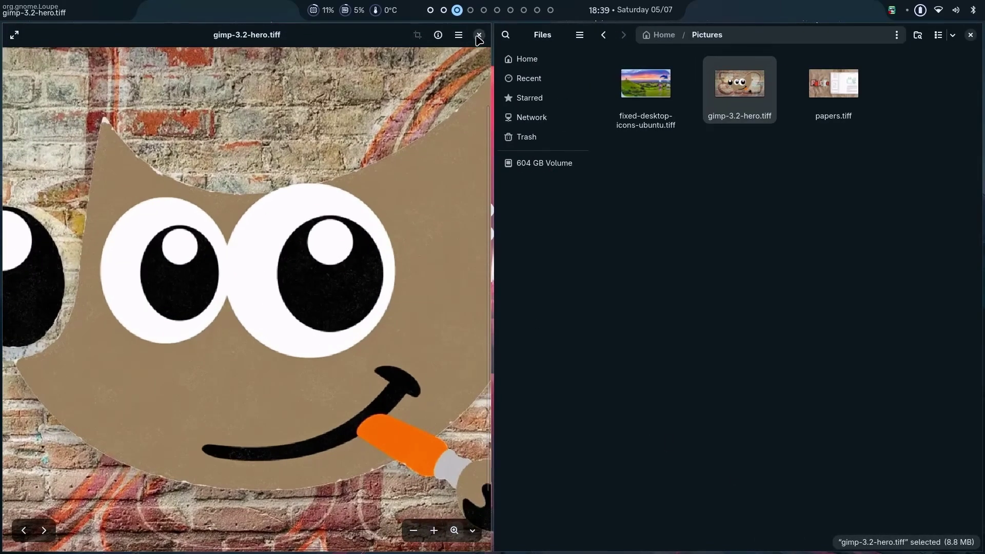
pyautogui.click(479, 35)
# - Remove the papers and landscape images, leaving gimp-3.2-hero, and choose PNG export format
pyautogui.press('super+2')
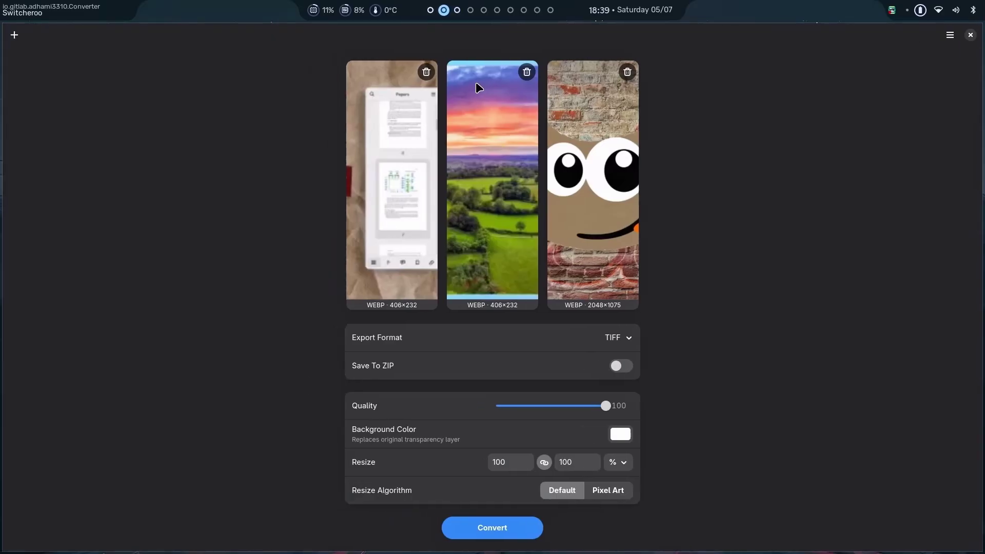
pyautogui.click(427, 74)
pyautogui.click(476, 72)
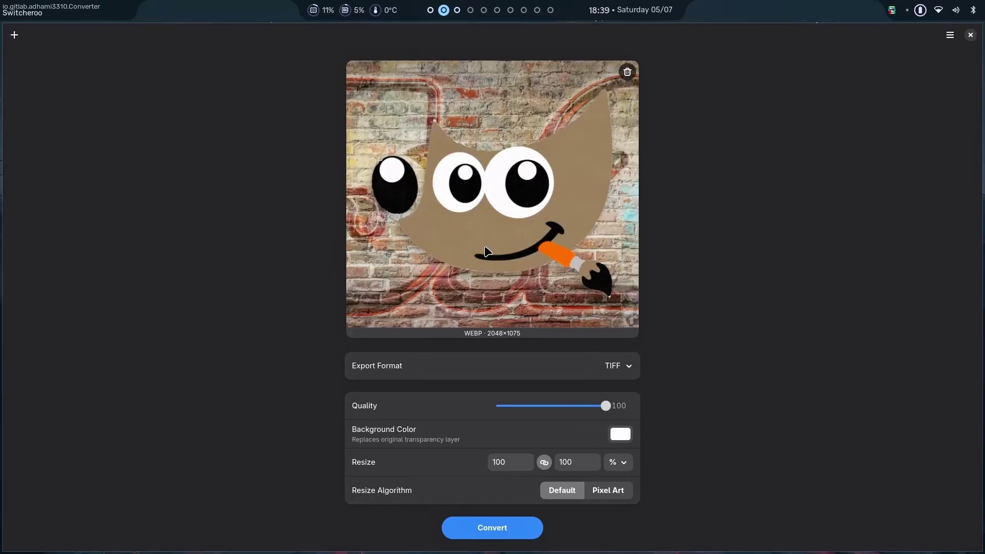
pyautogui.click(618, 462)
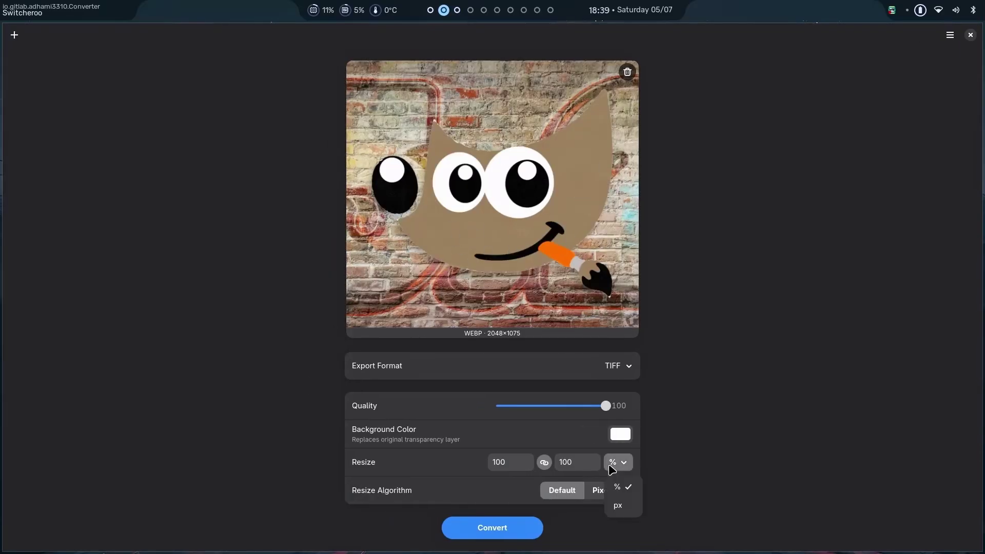
pyautogui.click(618, 503)
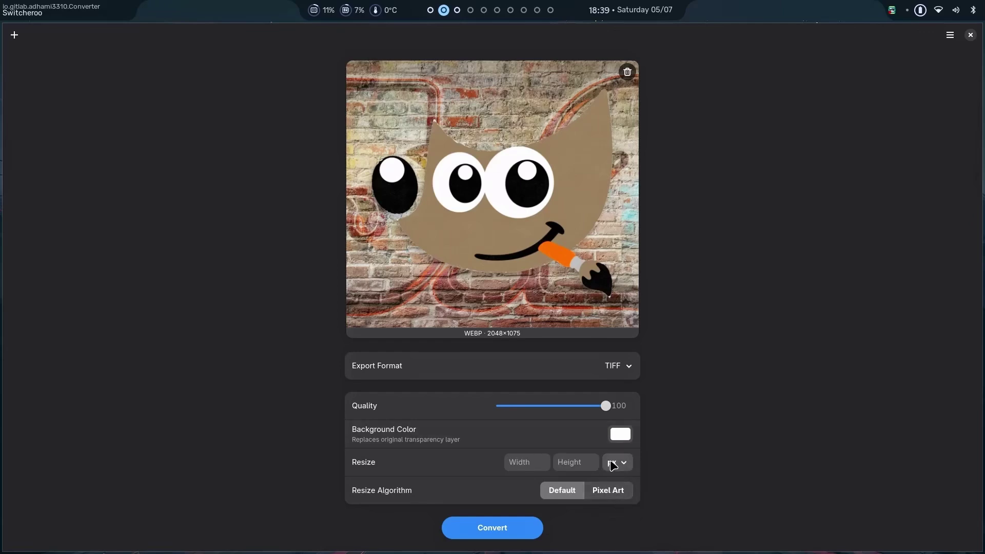
pyautogui.moveTo(605, 406); pyautogui.dragTo(601, 405)
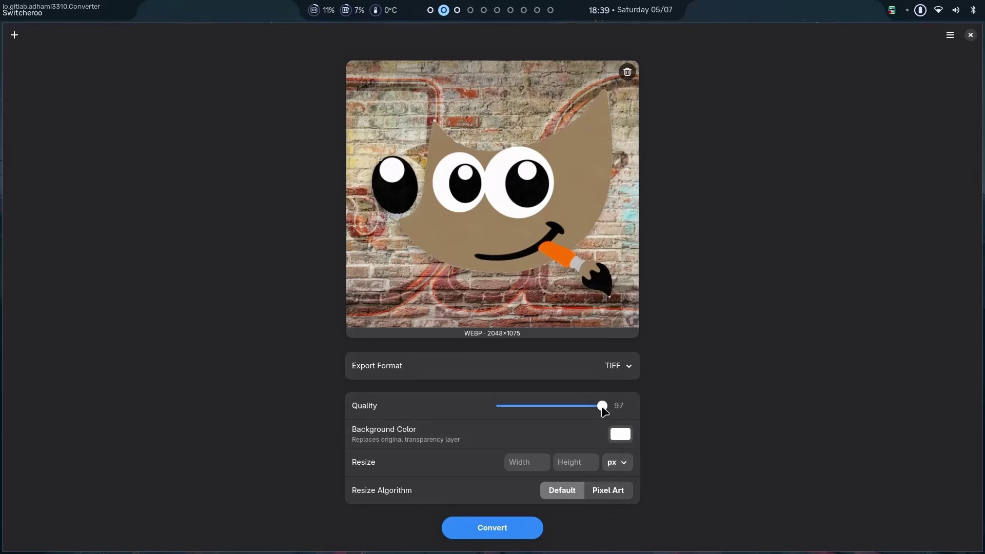
pyautogui.click(628, 367)
pyautogui.click(627, 343)
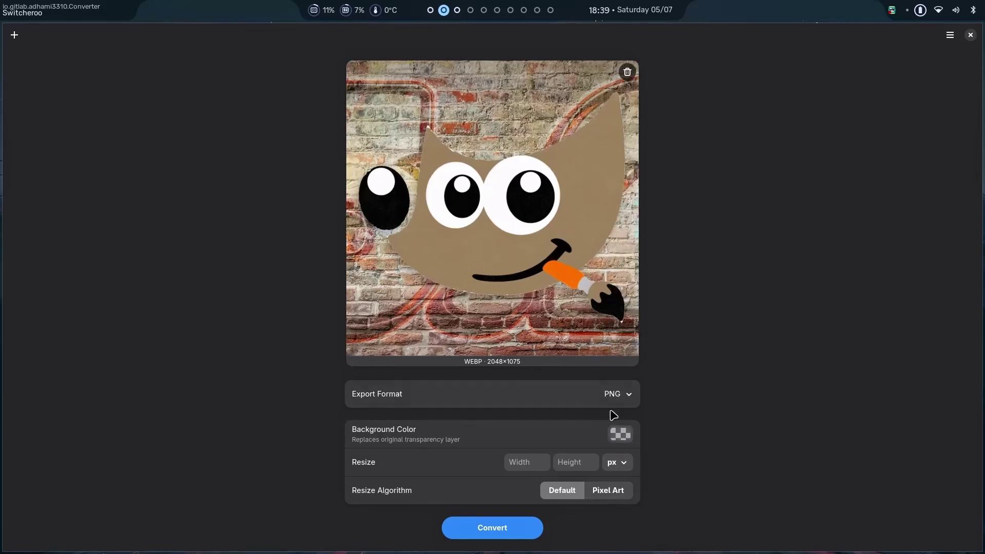
# - Resize to 85 percent and save the converted gimp-3.2-hero.png to Downloads
pyautogui.click(526, 462)
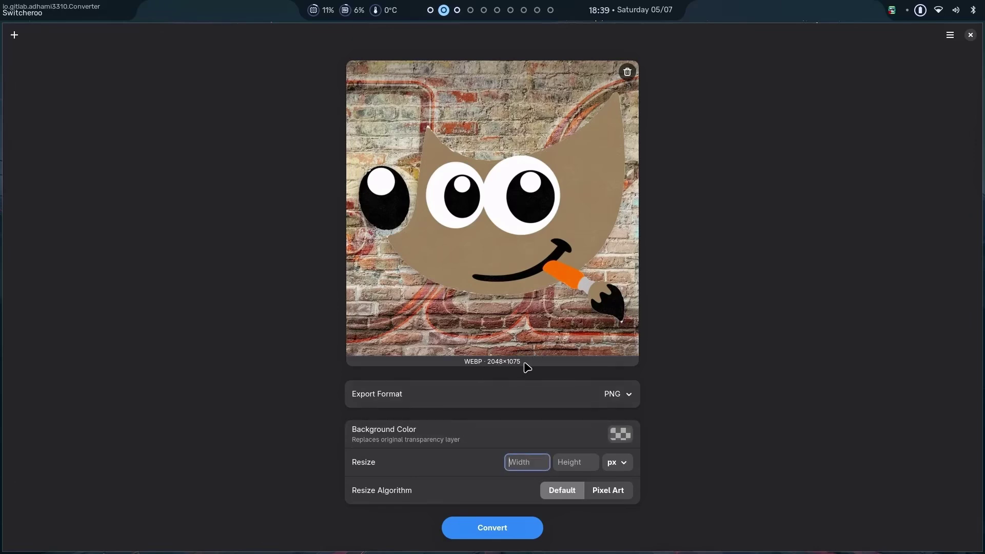
pyautogui.click(617, 466)
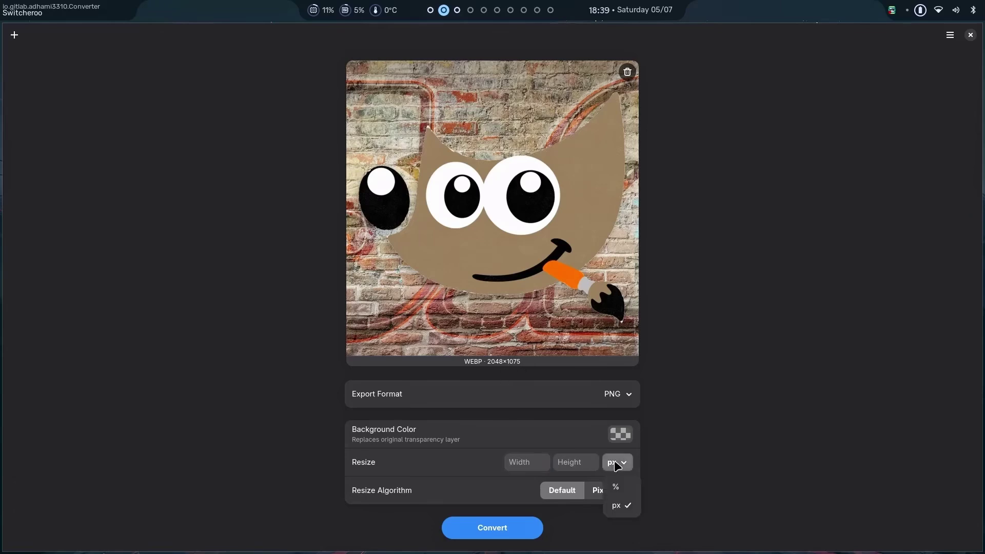
pyautogui.click(620, 488)
pyautogui.doubleClick(555, 461)
pyautogui.write('85')
pyautogui.click(501, 531)
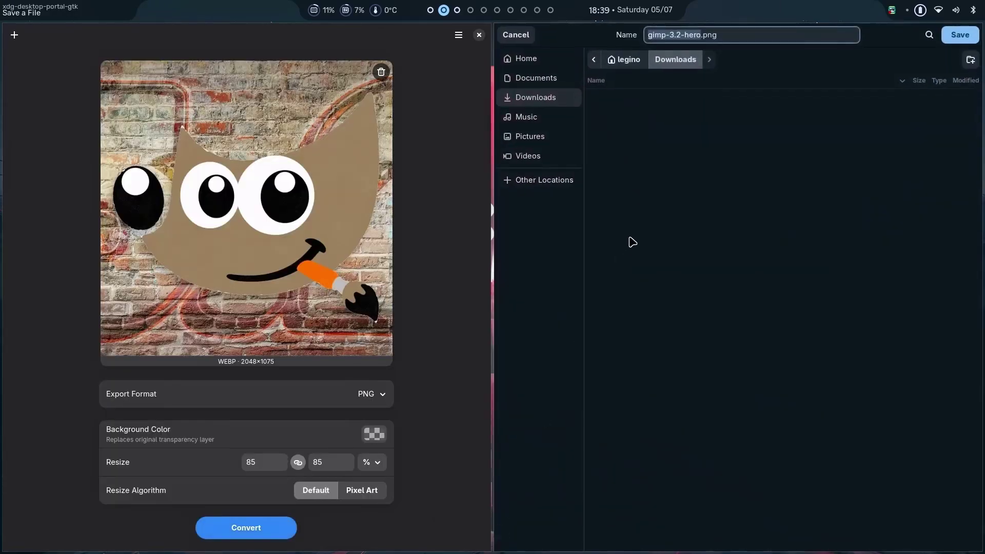
pyautogui.press('Return')
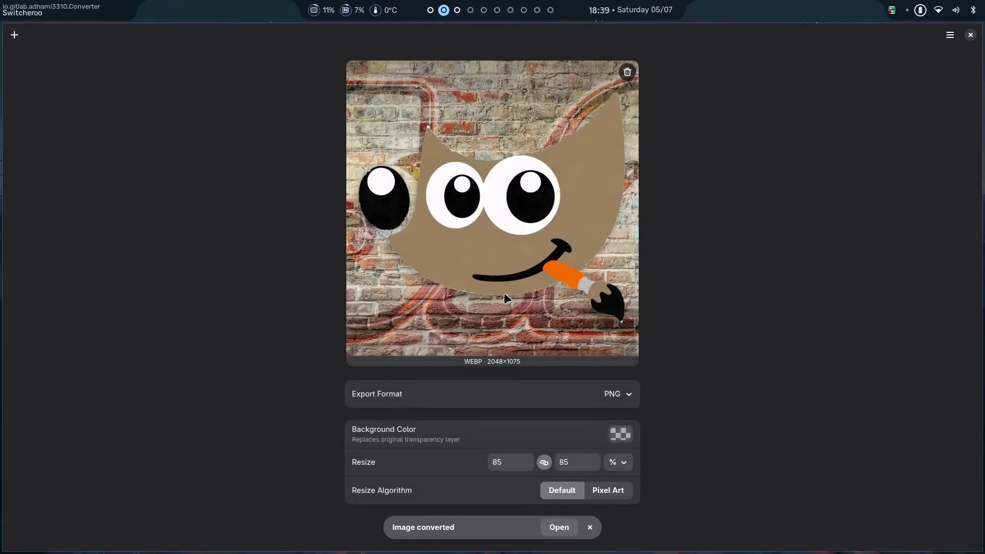
# - Open gimp-3.2-hero.png from Downloads, then close Switcheroo and the file manager
pyautogui.click(559, 528)
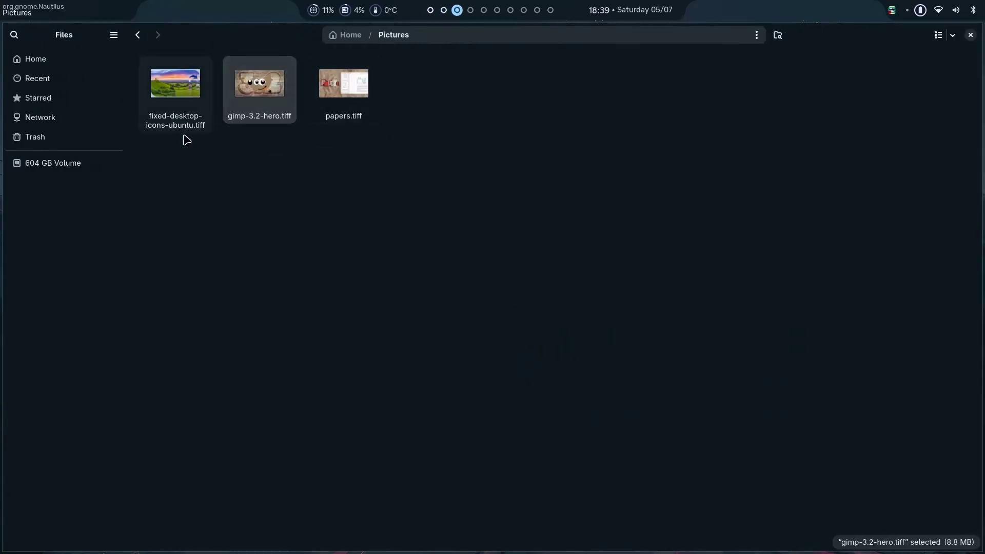
pyautogui.click(68, 60)
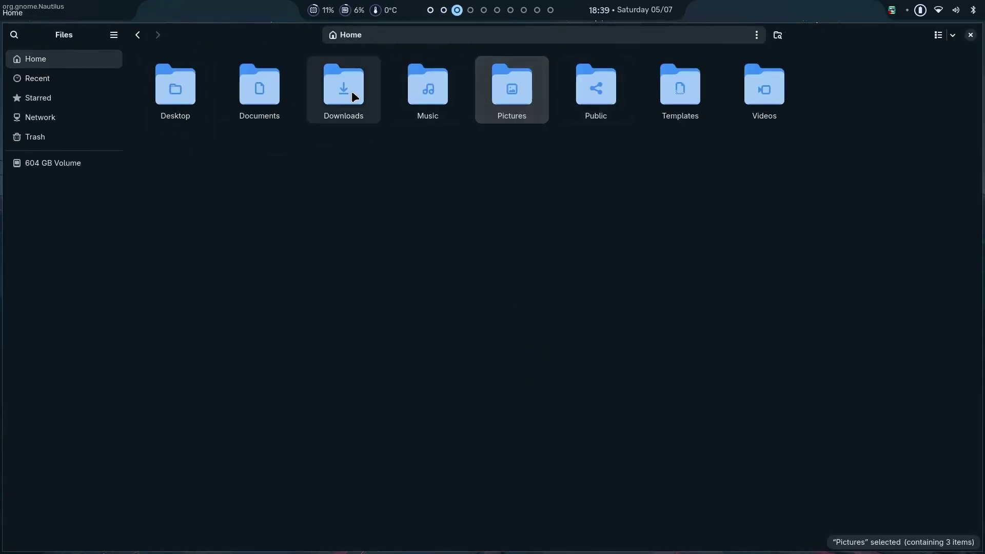
pyautogui.doubleClick(352, 91)
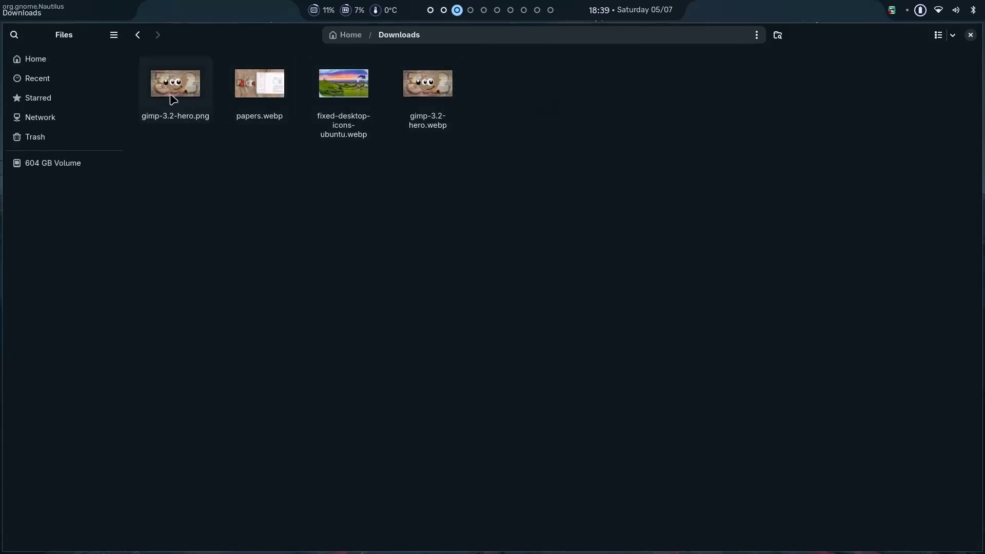
pyautogui.click(176, 77)
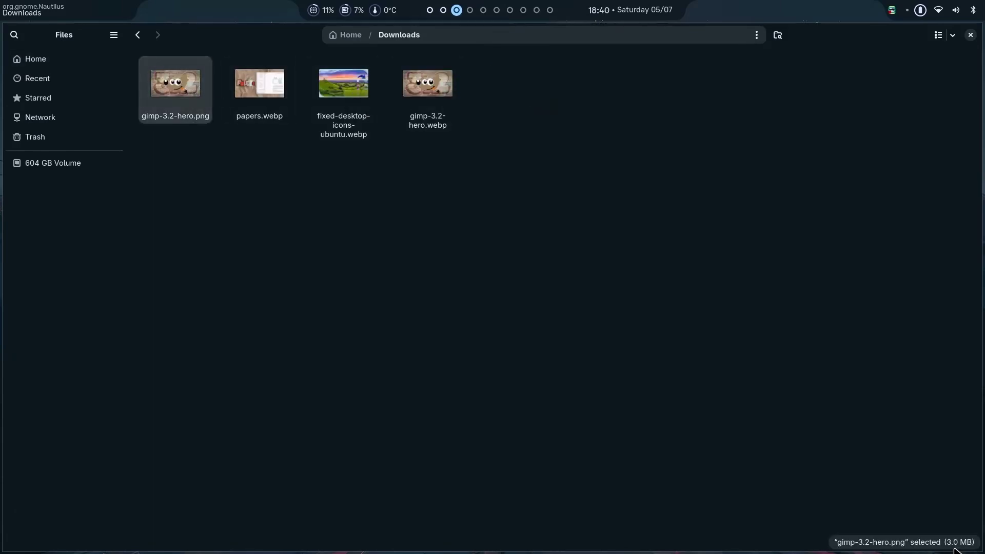
pyautogui.doubleClick(174, 75)
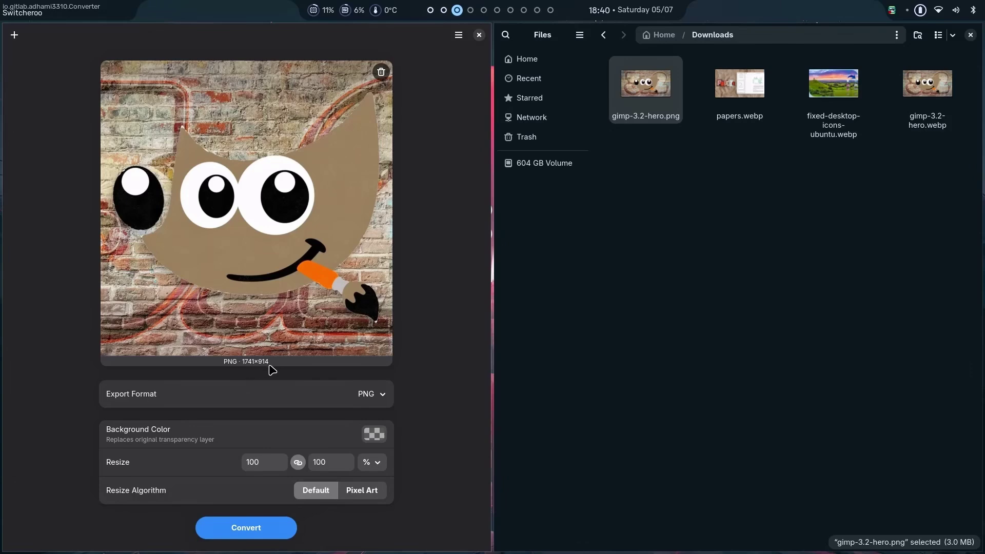
pyautogui.click(479, 35)
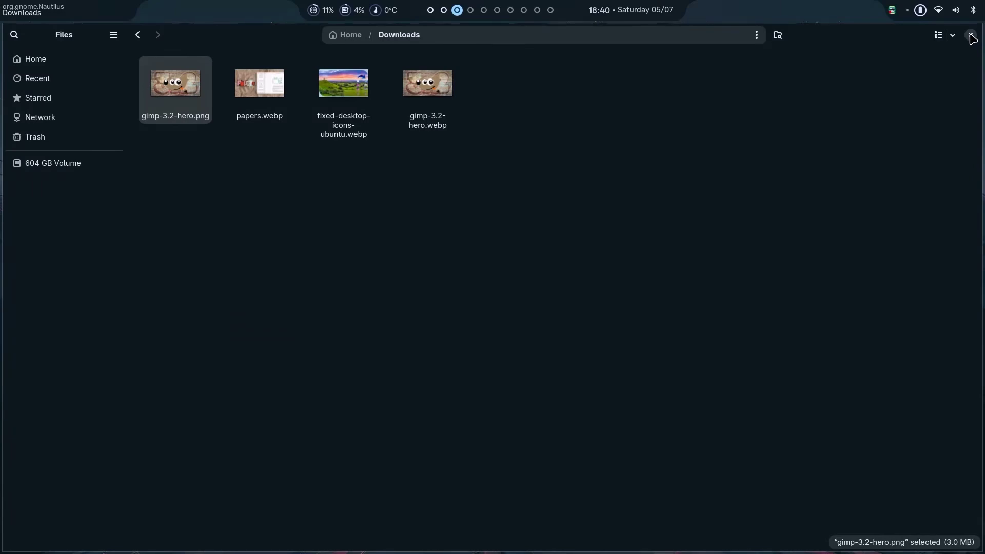
pyautogui.click(972, 35)
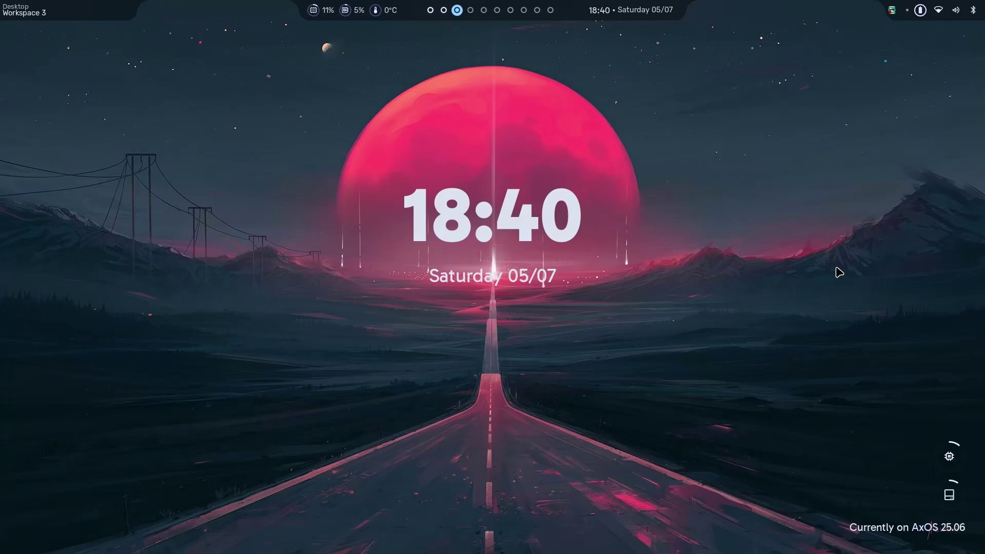
# - Search 'pla' in the overview and launch Planify
pyautogui.press('super')
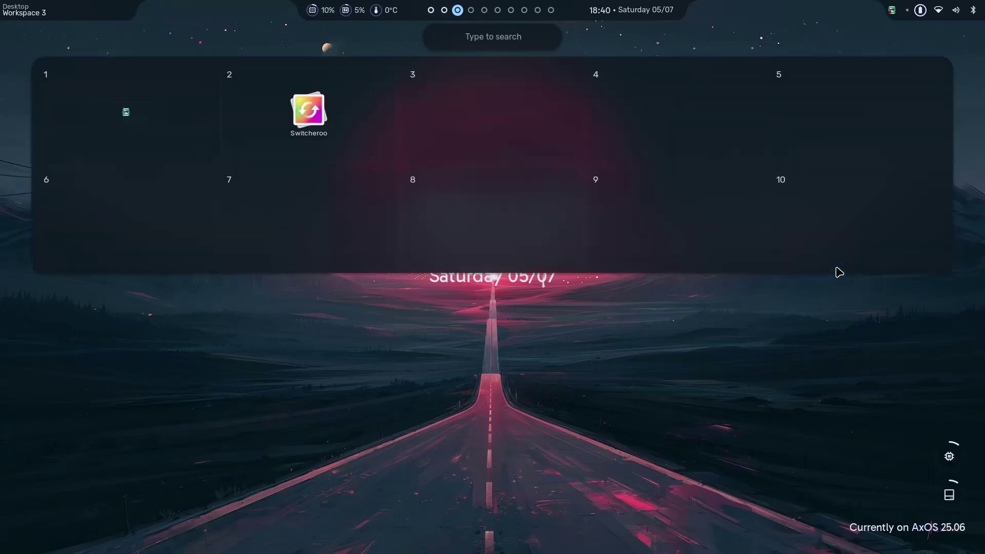
pyautogui.write('pla')
pyautogui.click(430, 120)
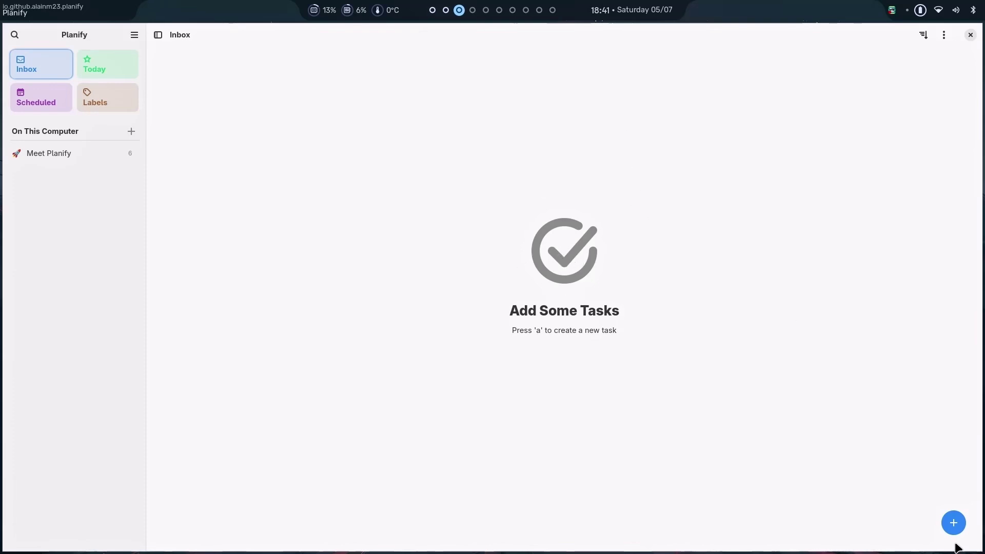
# - Add a 'Plan Videos' to-do due Today, then check the Today and Scheduled lists
pyautogui.click(953, 523)
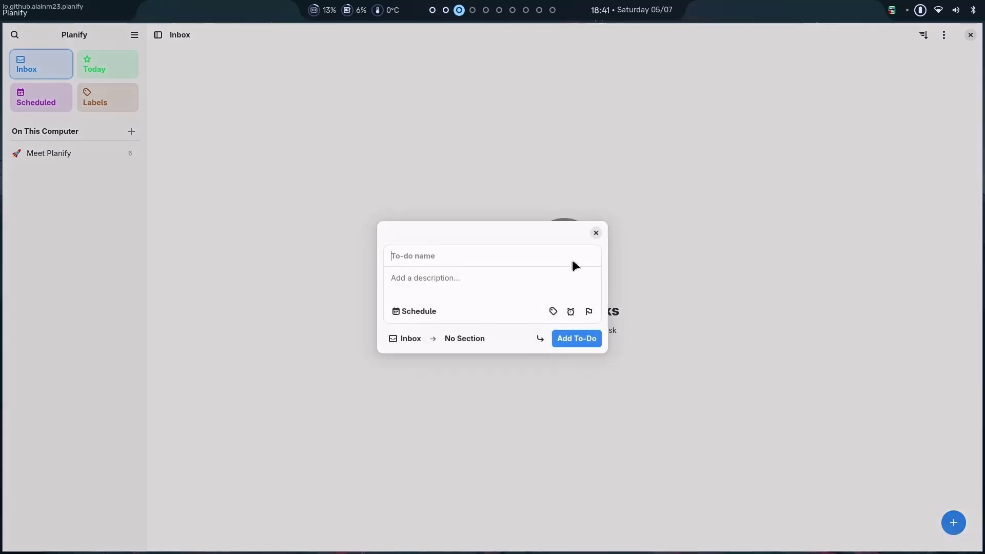
pyautogui.write('Plan Videos')
pyautogui.click(412, 309)
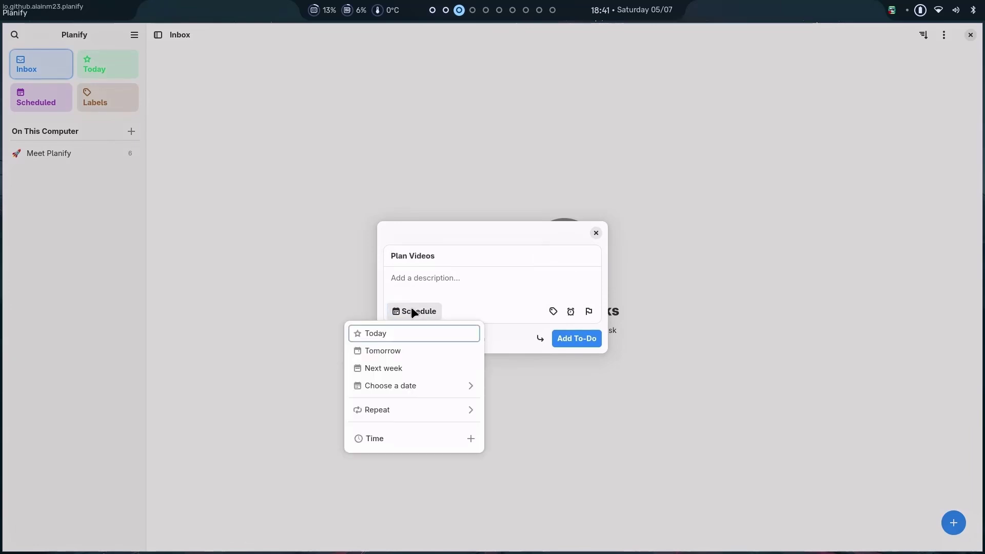
pyautogui.click(401, 334)
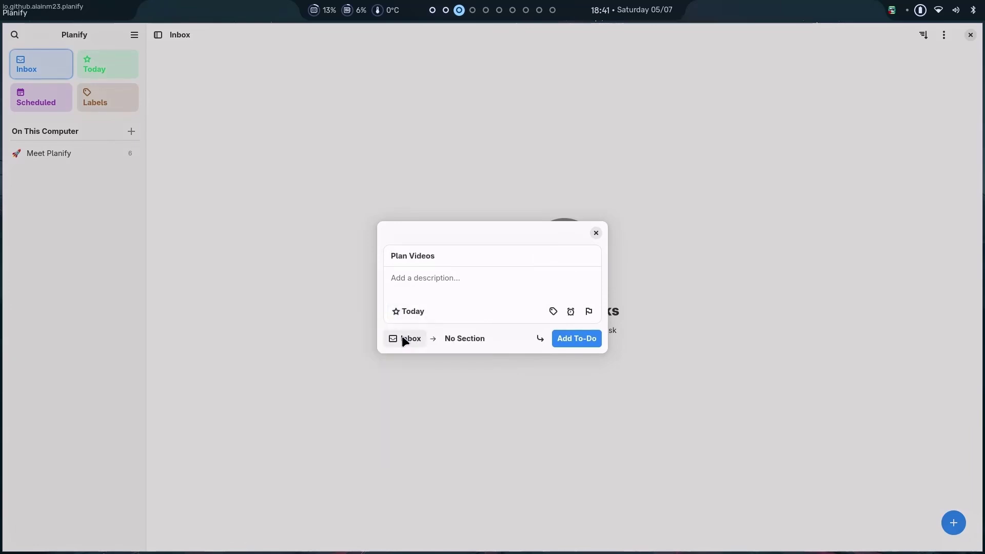
pyautogui.click(575, 338)
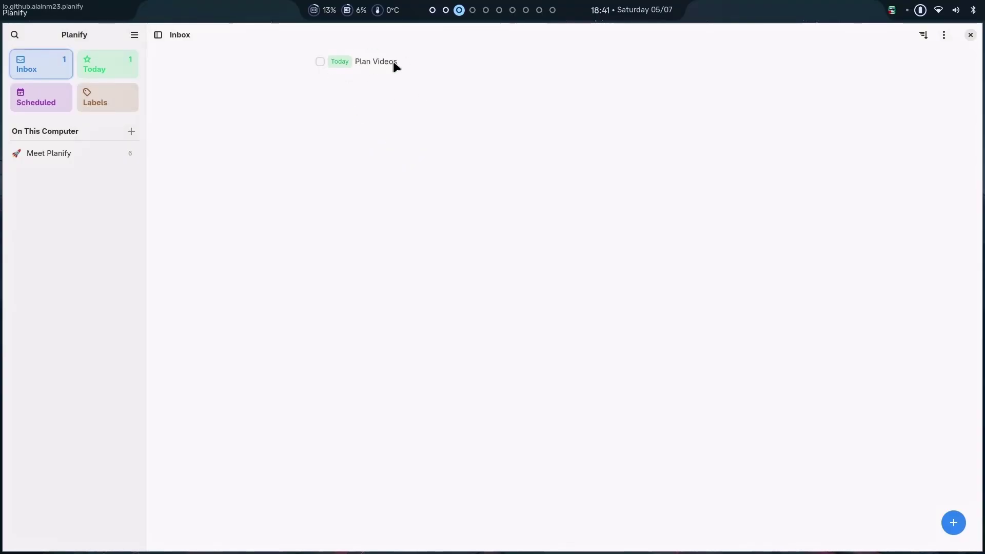
pyautogui.click(125, 76)
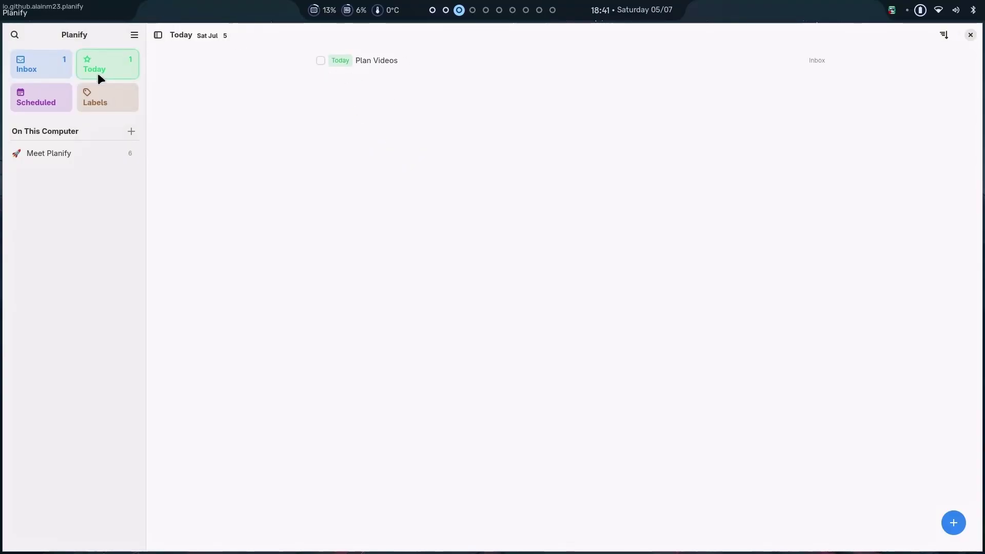
pyautogui.click(41, 100)
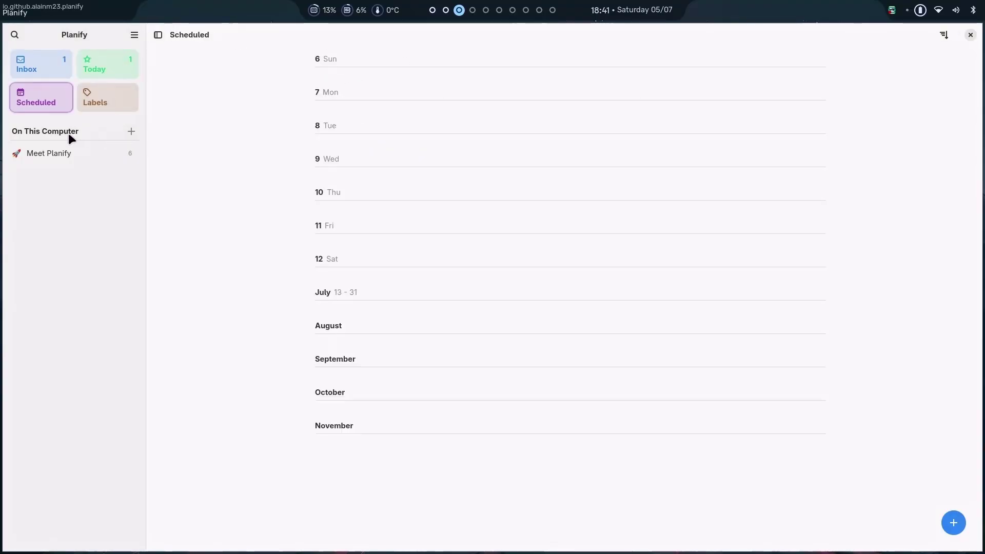
pyautogui.click(93, 67)
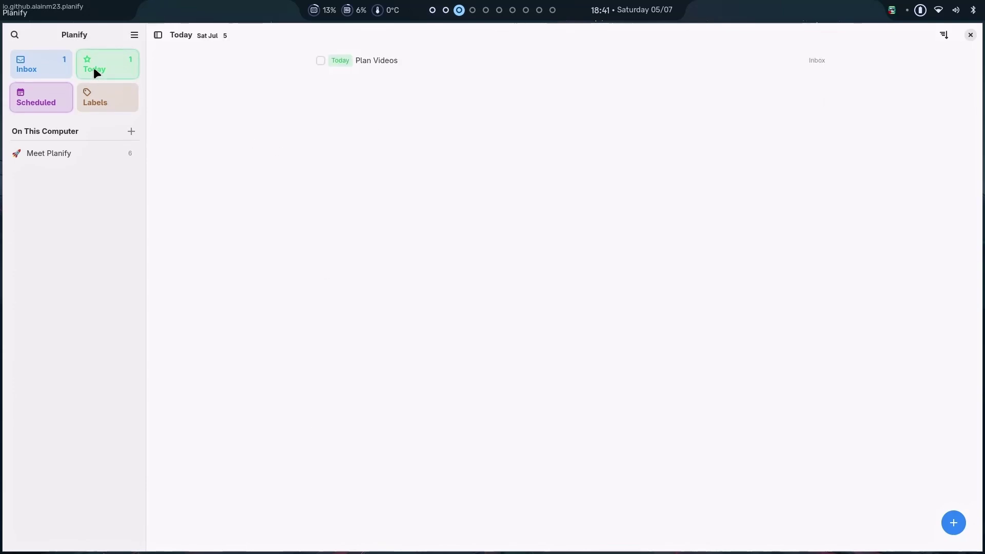
# - Add a 'Create a Video about ---' to-do due July 8
pyautogui.click(953, 524)
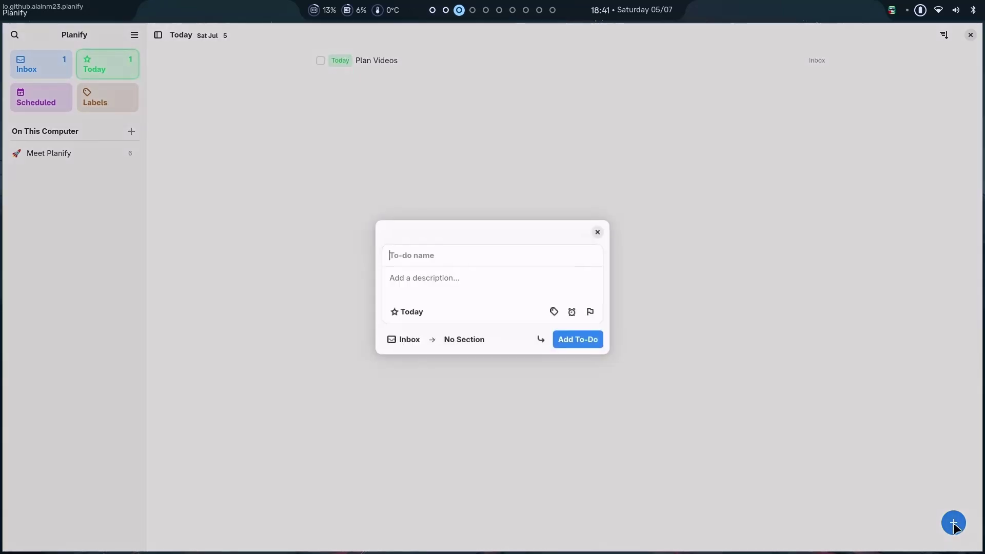
pyautogui.write('Create a Video about ---')
pyautogui.click(408, 312)
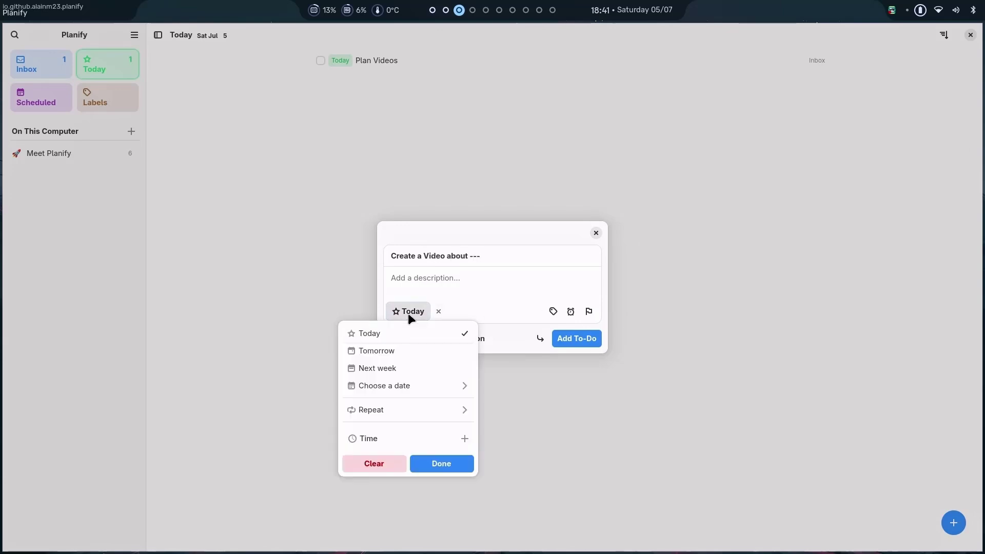
pyautogui.click(416, 386)
pyautogui.click(376, 409)
pyautogui.click(439, 465)
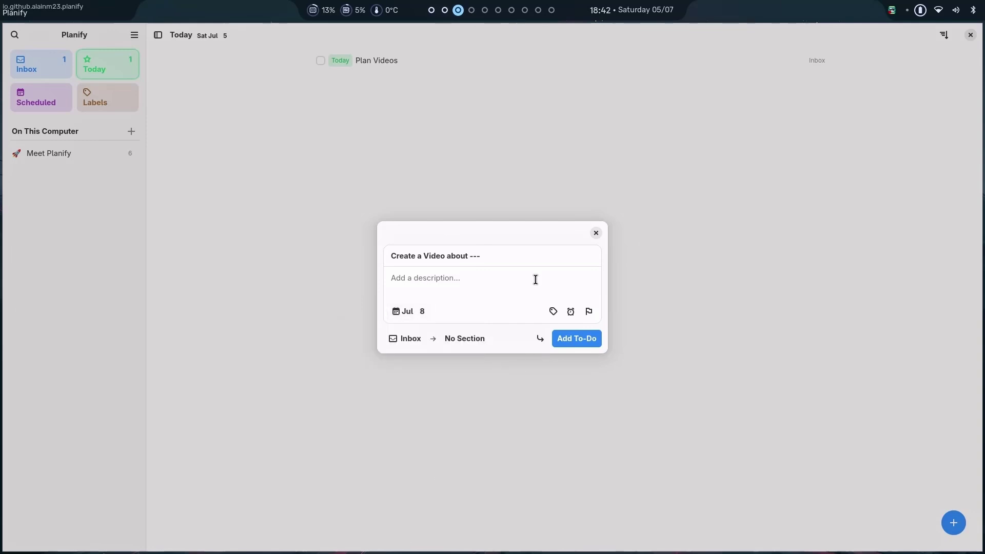
pyautogui.click(568, 334)
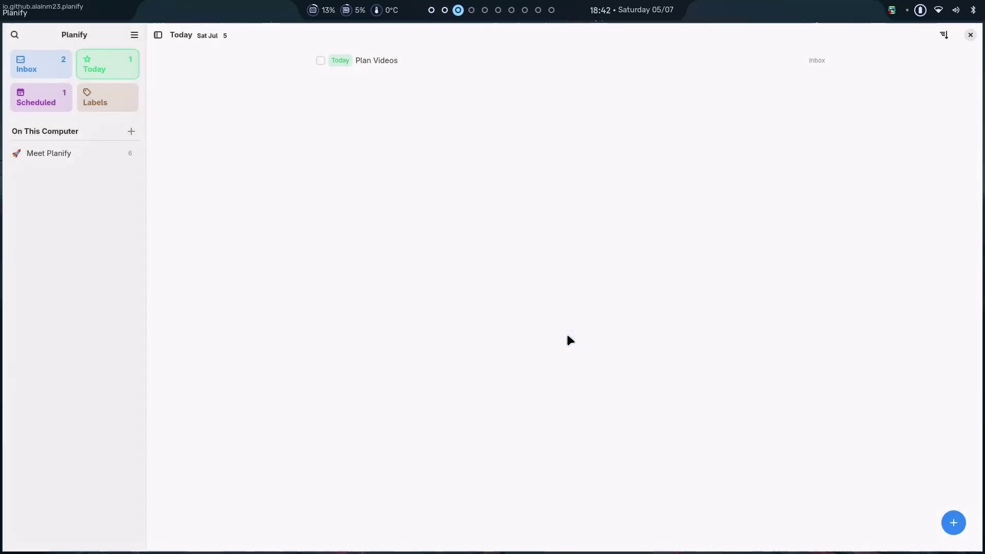
# - Check the Scheduled and Today lists, returning to Scheduled
pyautogui.click(56, 100)
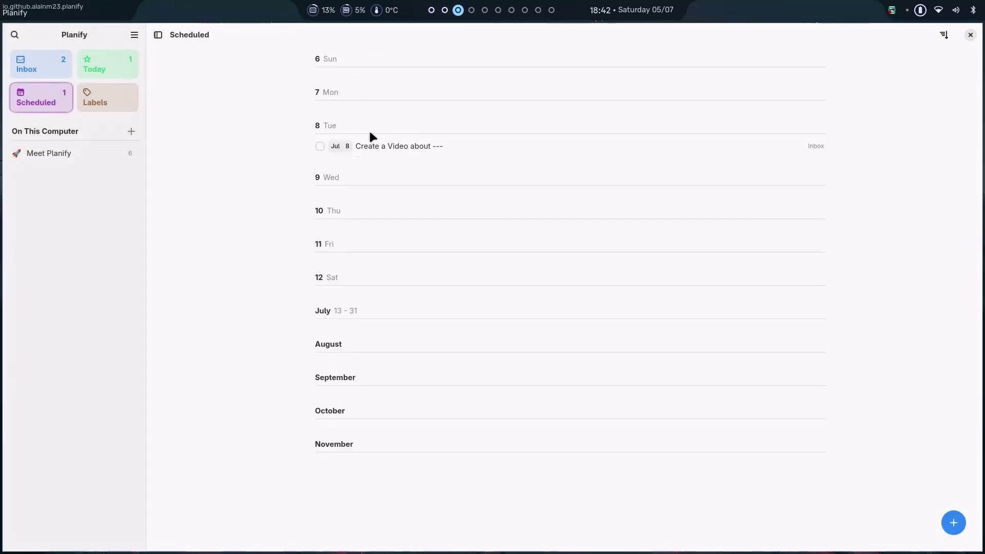
pyautogui.click(116, 60)
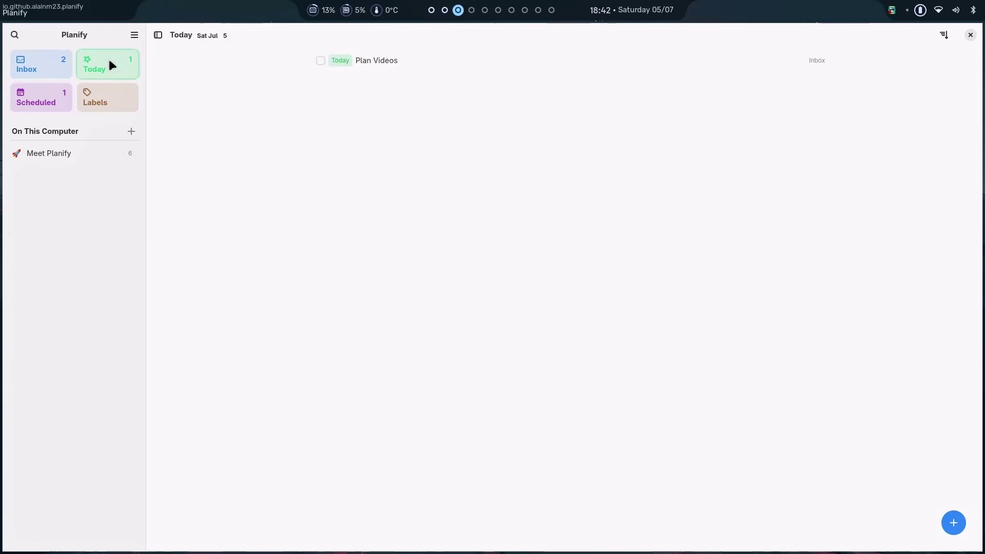
pyautogui.click(45, 100)
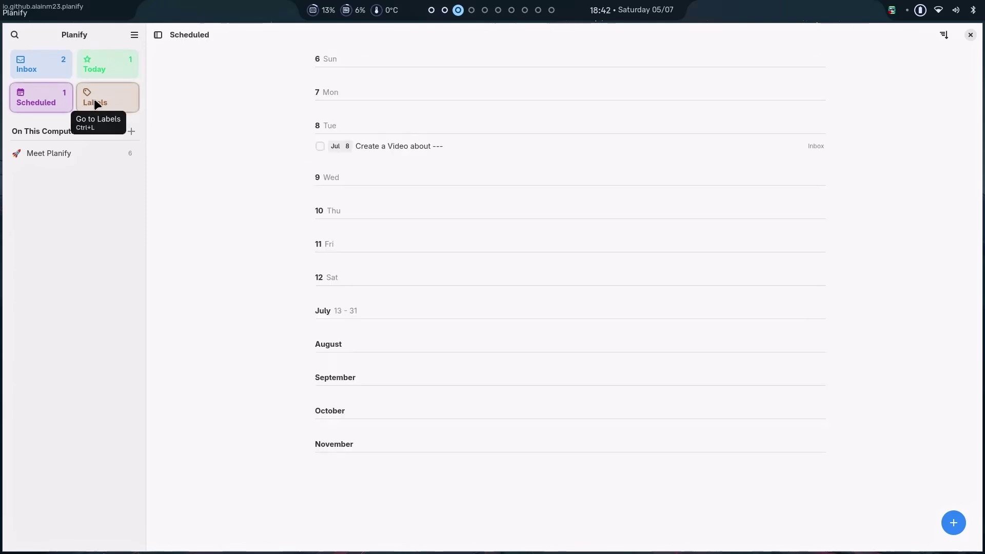
pyautogui.click(53, 90)
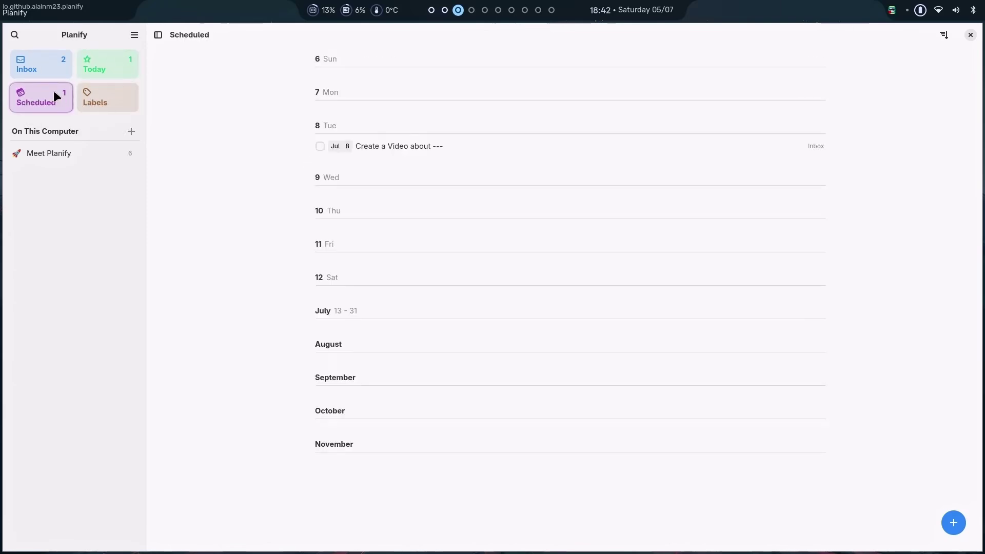
# - Review the Inbox, Today and Scheduled lists, ending on Today's three tasks
pyautogui.click(97, 59)
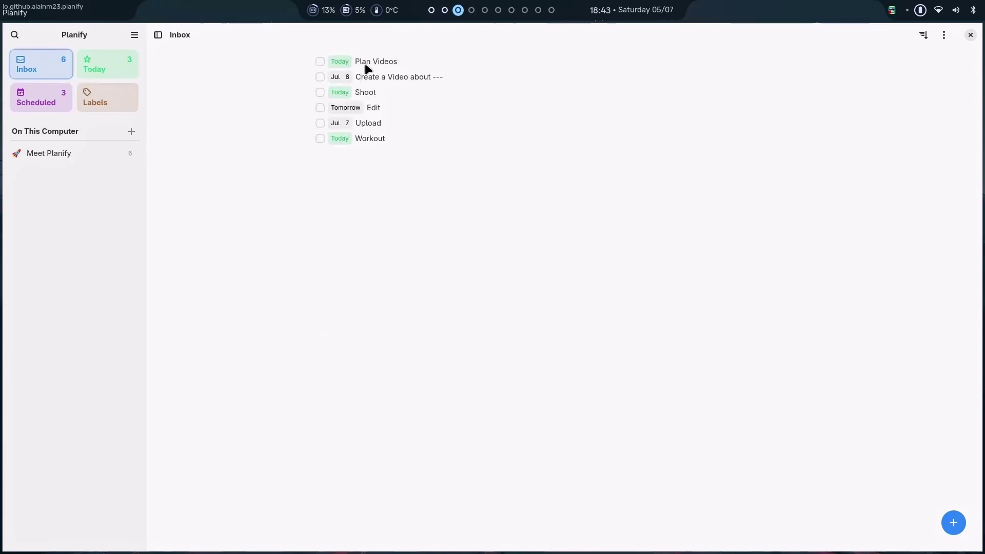
pyautogui.click(118, 69)
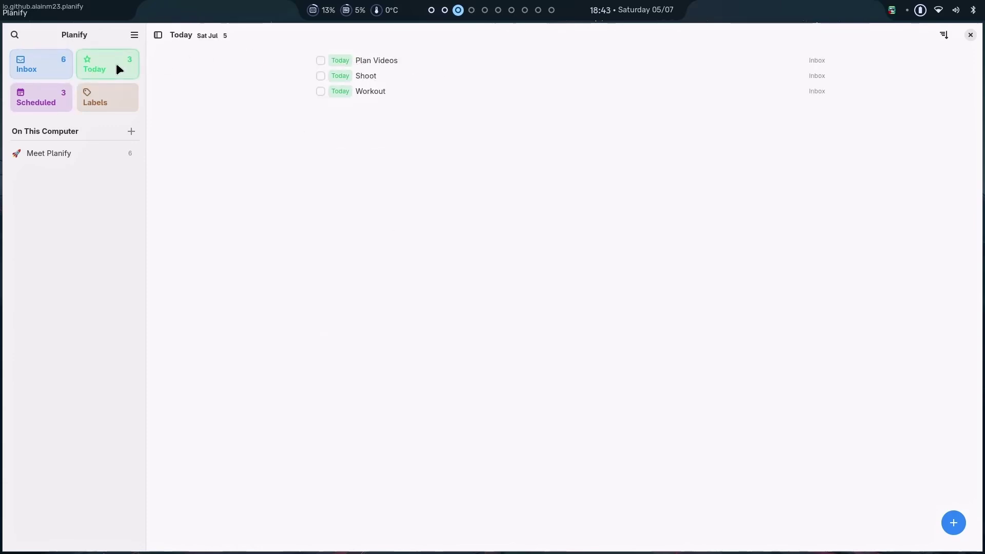
pyautogui.click(50, 107)
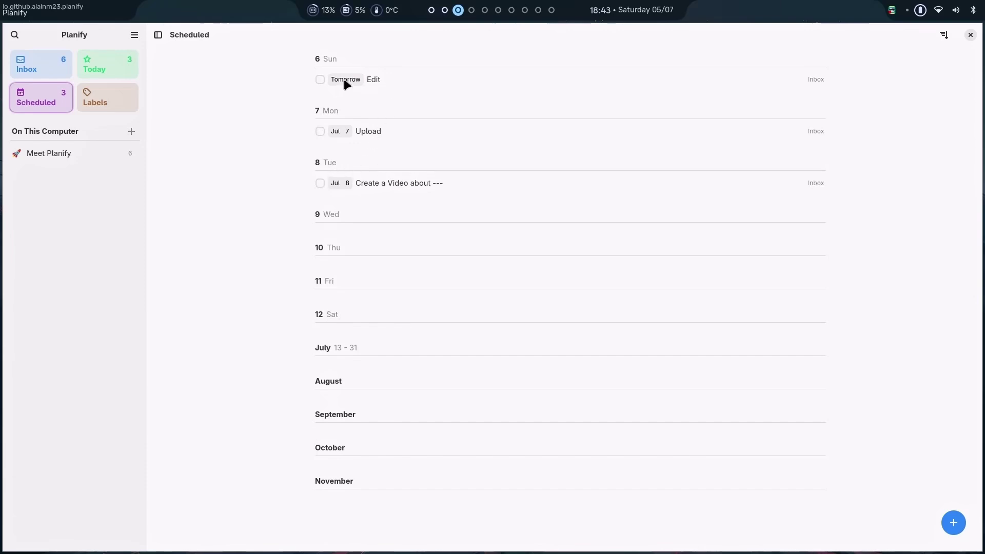
pyautogui.click(119, 70)
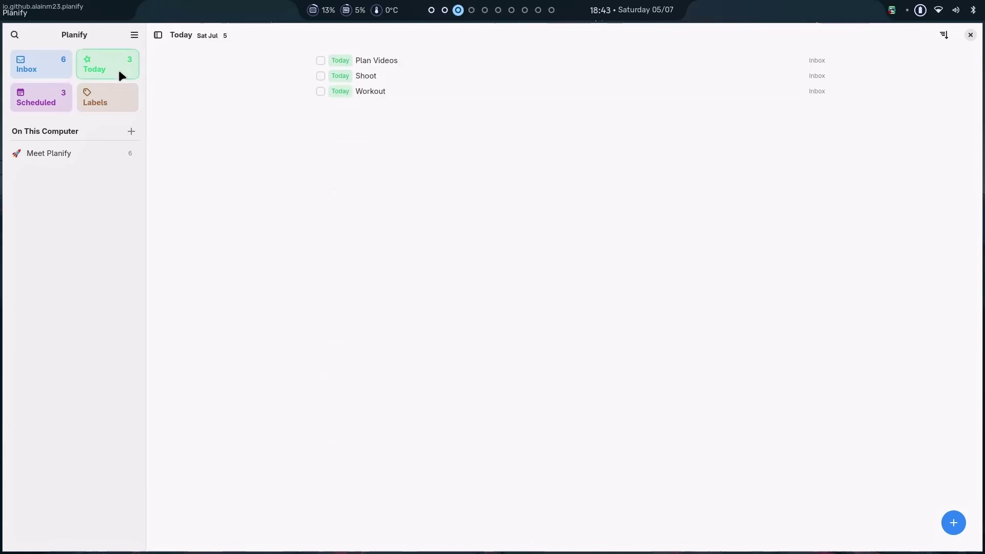
# - Create a new Content label and apply it to the Plan Videos task
pyautogui.rightClick(342, 59)
pyautogui.click(340, 57)
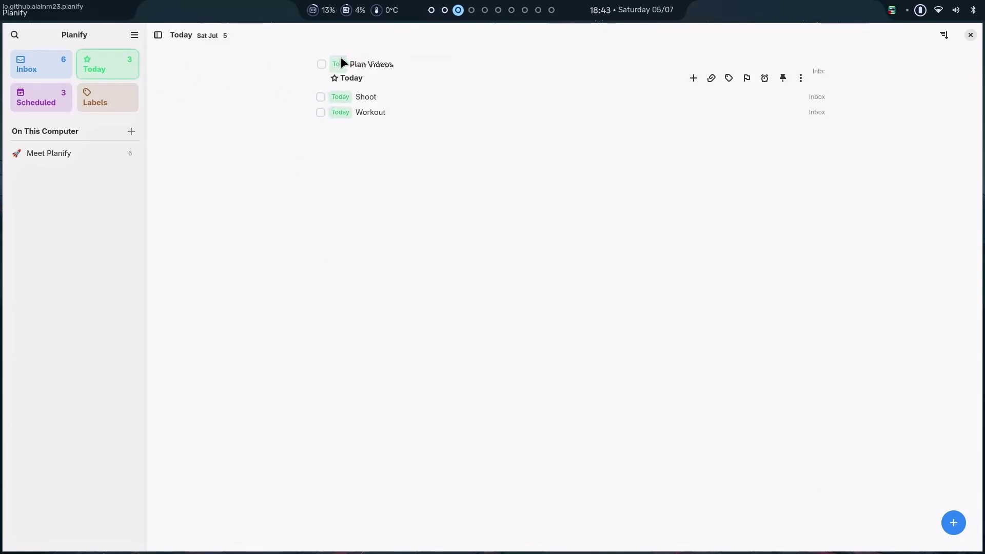
pyautogui.click(741, 124)
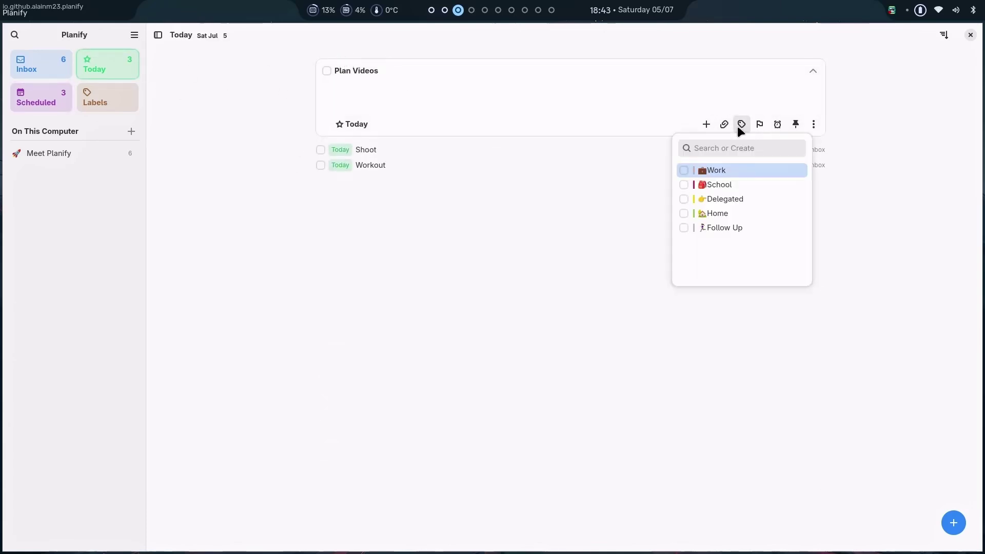
pyautogui.click(686, 171)
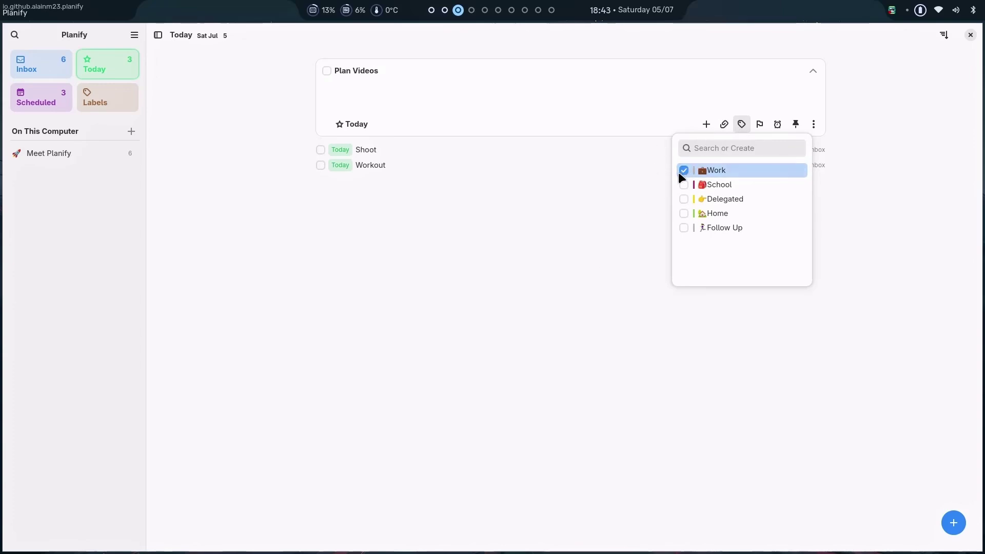
pyautogui.click(684, 171)
pyautogui.click(701, 148)
pyautogui.write('Content')
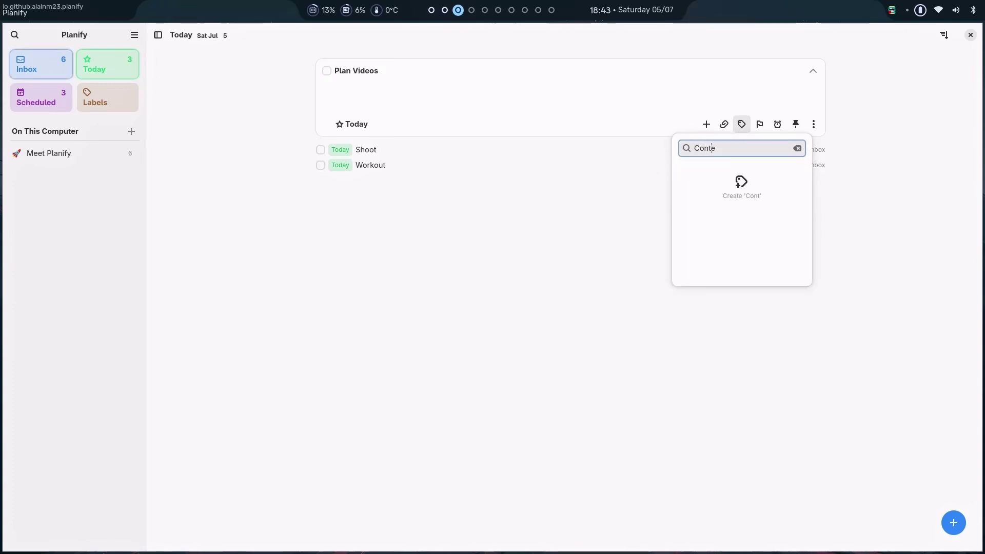
pyautogui.press('Return')
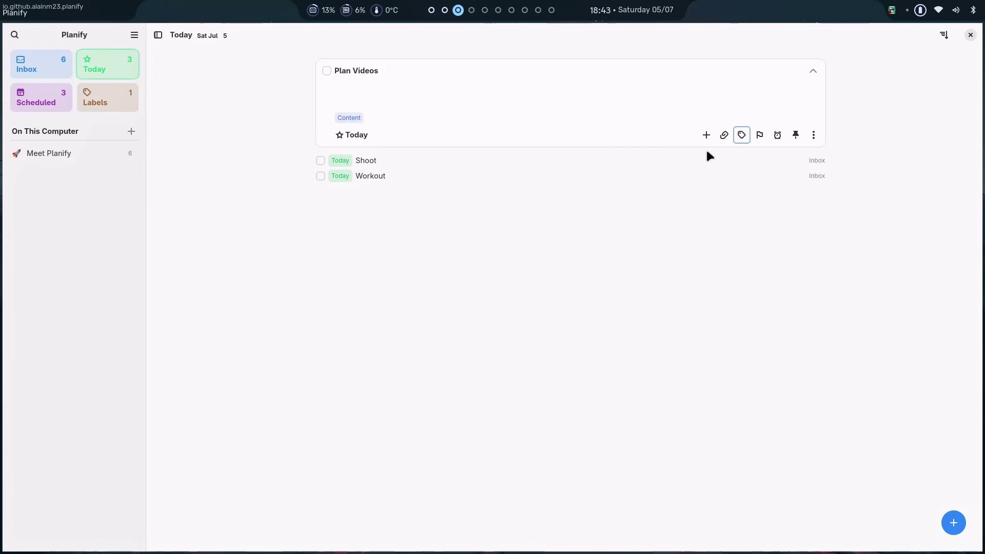
# - Tag the Shoot task with Content as well, then show the Scheduled list
pyautogui.rightClick(367, 160)
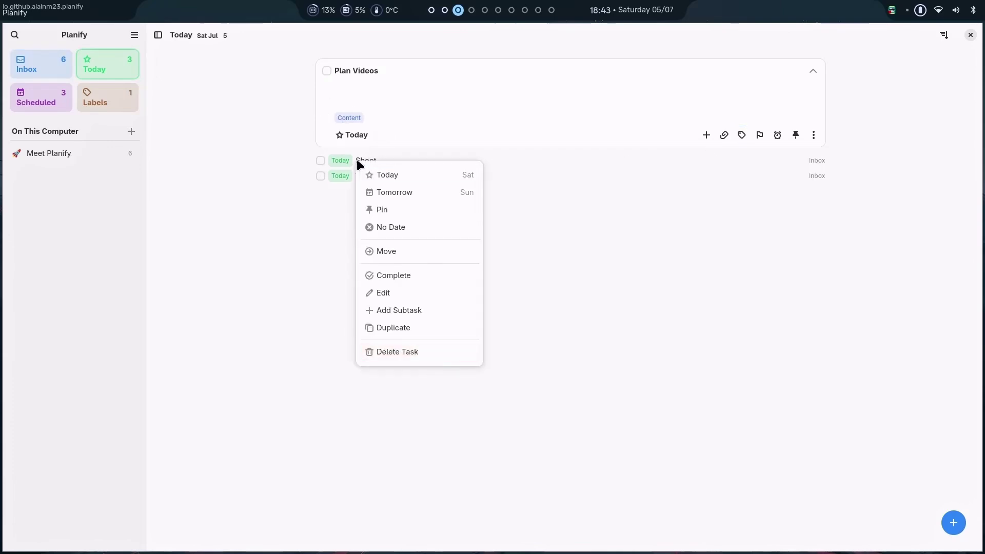
pyautogui.click(344, 160)
pyautogui.click(344, 160)
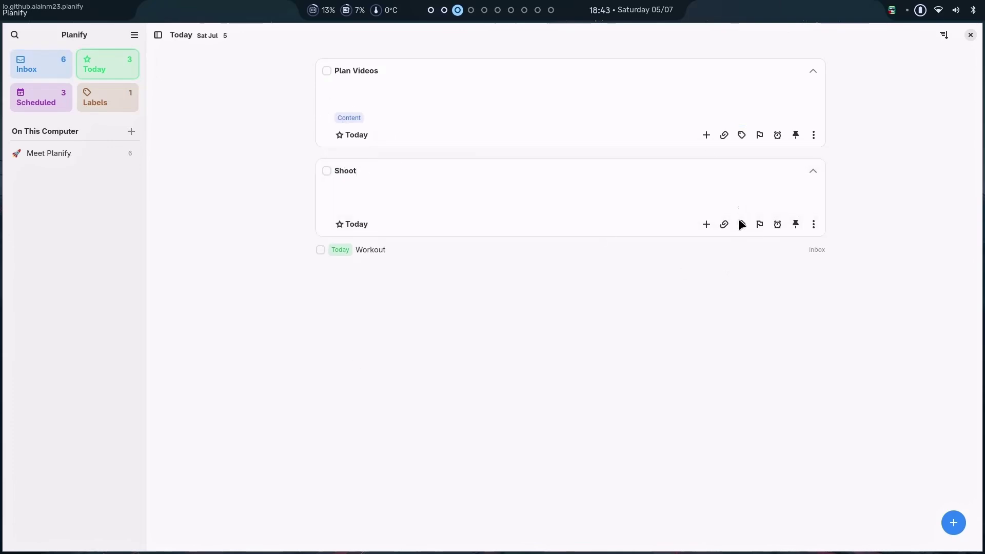
pyautogui.click(741, 224)
pyautogui.click(684, 342)
pyautogui.click(567, 331)
pyautogui.hotkey('ctrl', '3')
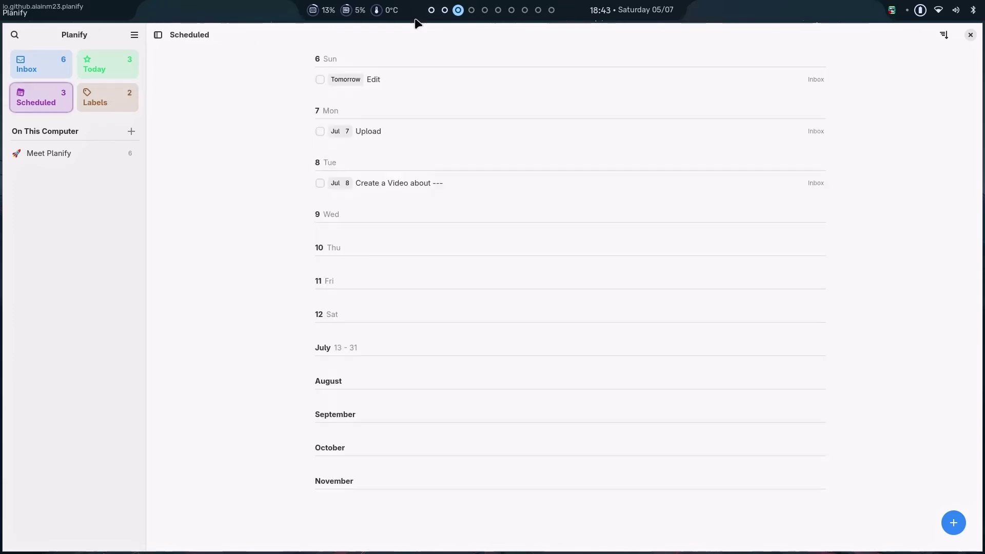
# - Tag the Edit and Upload tasks with the Content label
pyautogui.rightClick(369, 77)
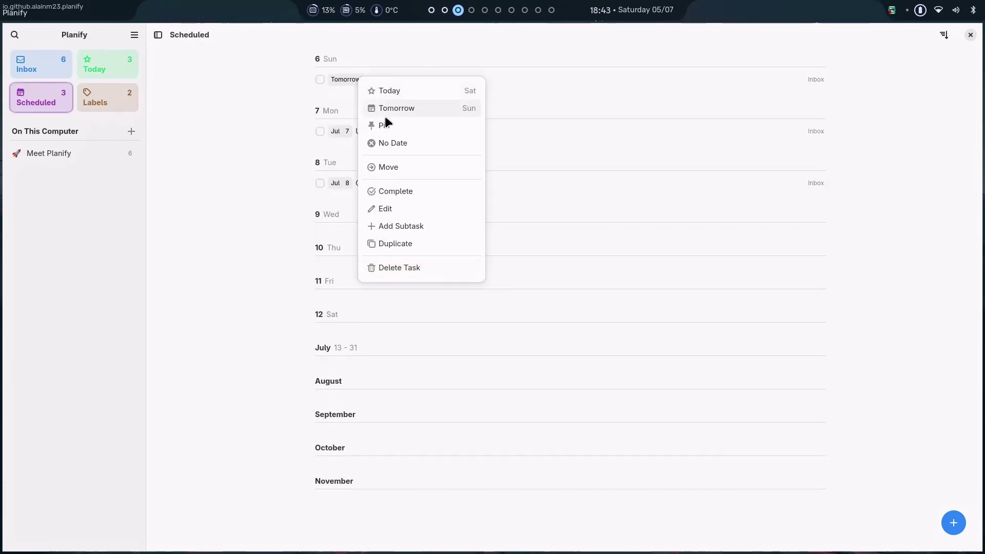
pyautogui.click(341, 79)
pyautogui.click(340, 79)
pyautogui.click(740, 143)
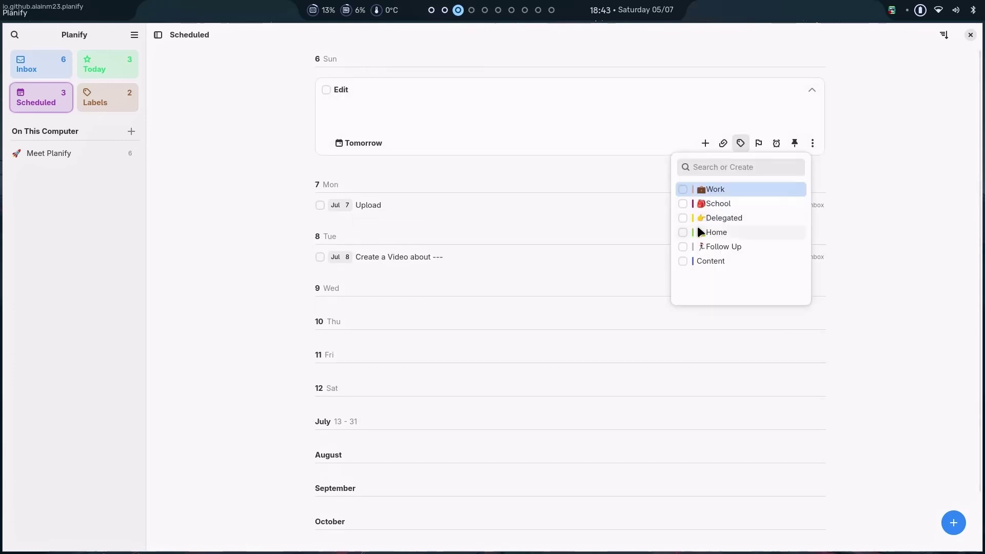
pyautogui.click(680, 258)
pyautogui.click(724, 280)
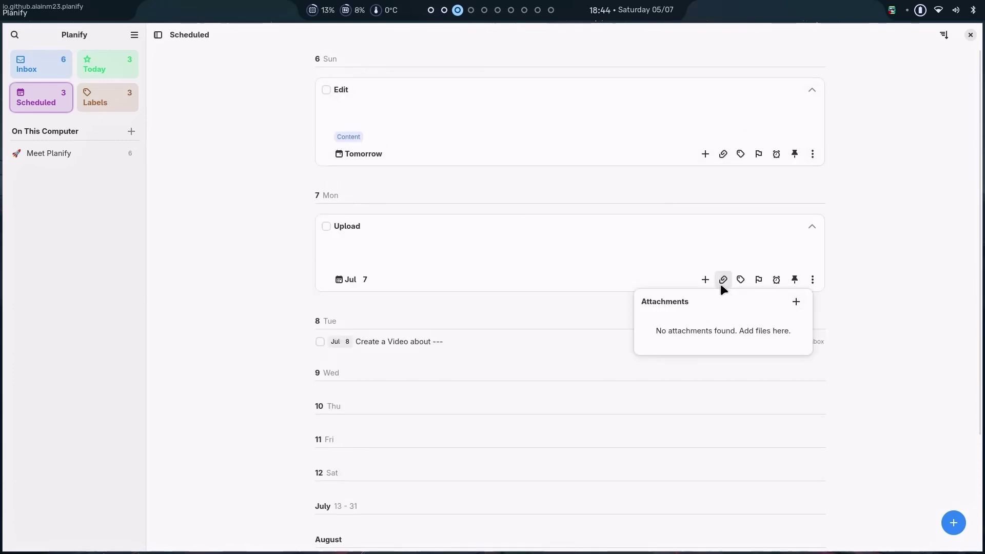
pyautogui.click(740, 279)
pyautogui.click(702, 398)
pyautogui.press('Escape')
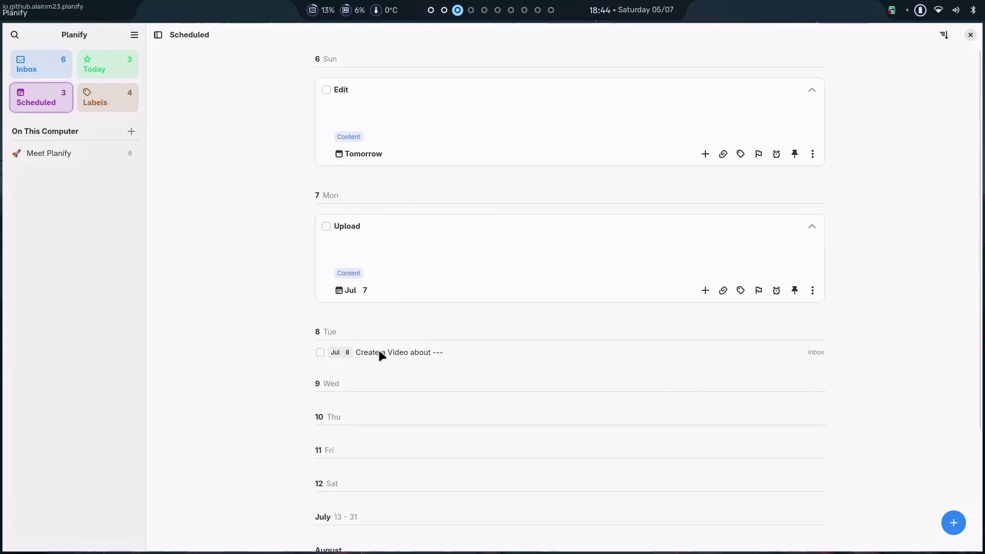
# - Tag Create a Video about --- with Work, then collapse the expanded task cards
pyautogui.click(380, 351)
pyautogui.click(740, 416)
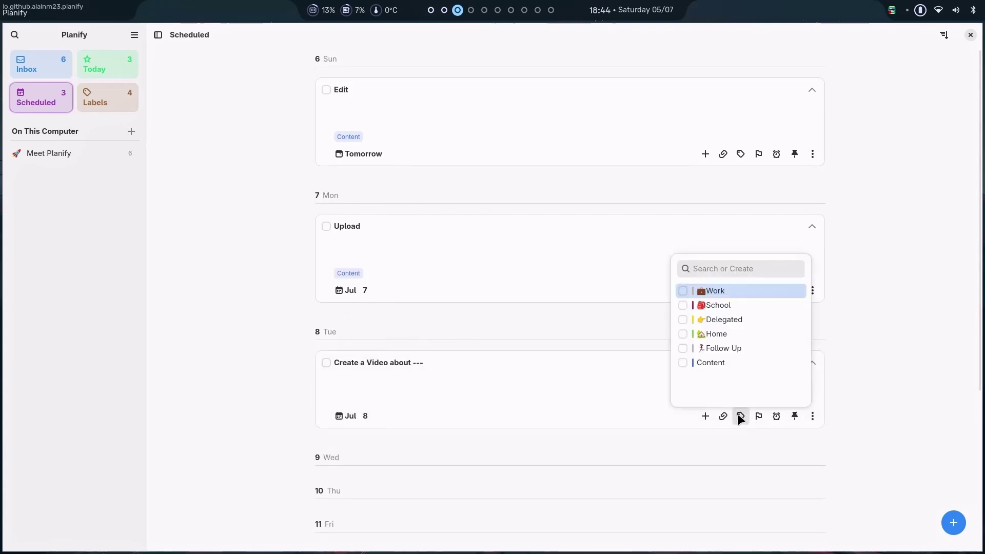
pyautogui.click(695, 288)
pyautogui.click(45, 64)
pyautogui.click(38, 98)
pyautogui.click(809, 90)
pyautogui.click(809, 154)
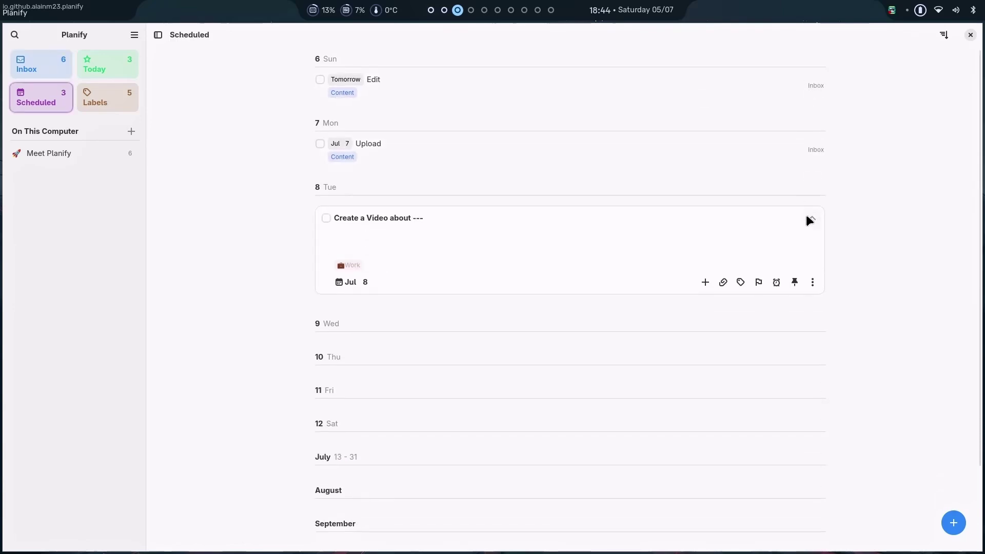
pyautogui.click(807, 216)
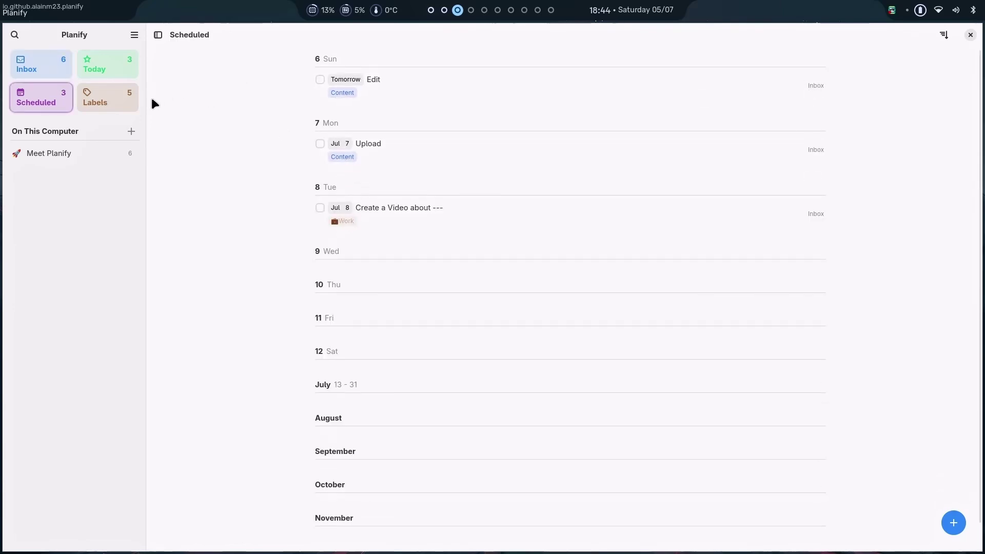
# - View the four Content-tagged tasks, then open the Work label showing Create a Video about ---
pyautogui.click(115, 99)
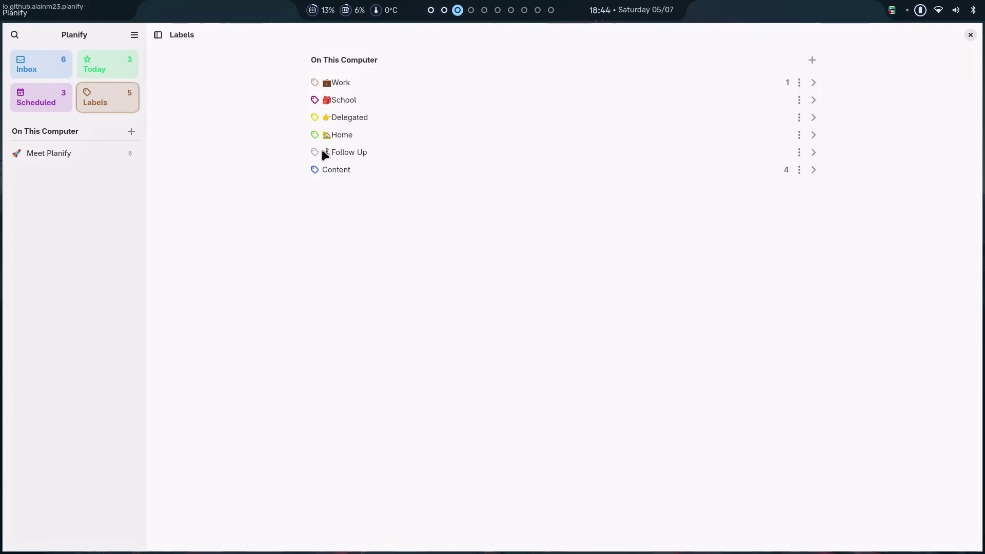
pyautogui.click(337, 169)
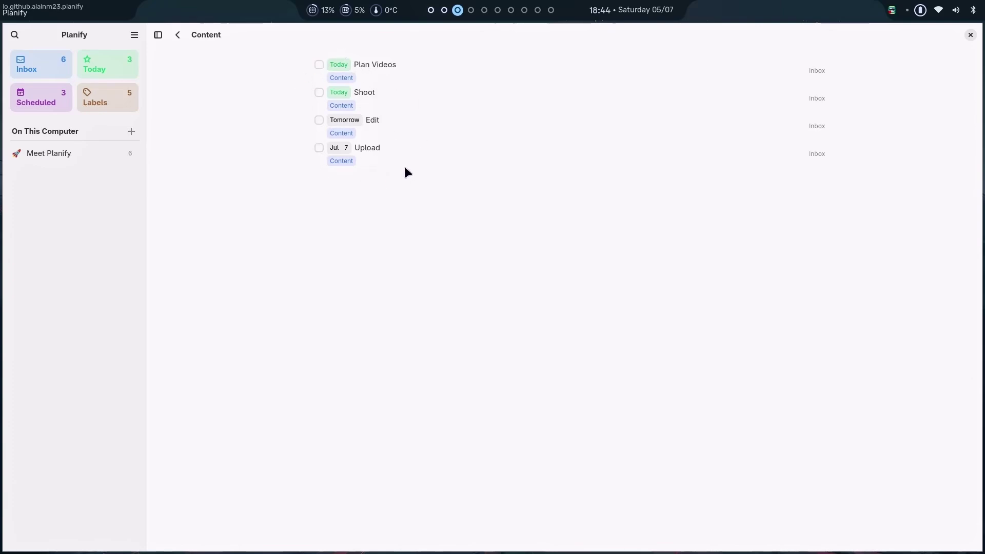
pyautogui.click(102, 98)
pyautogui.click(326, 78)
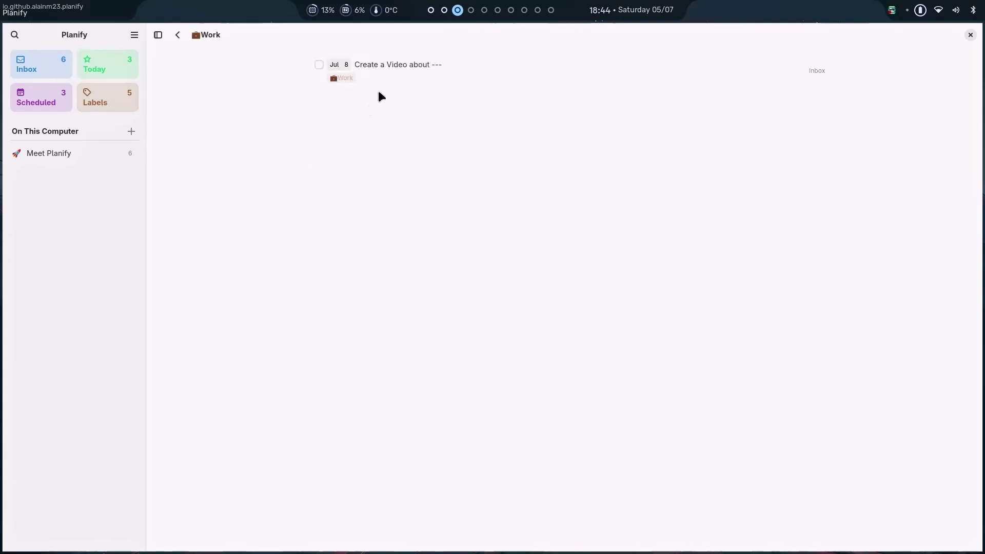
# - Start a new project named Life
pyautogui.click(68, 155)
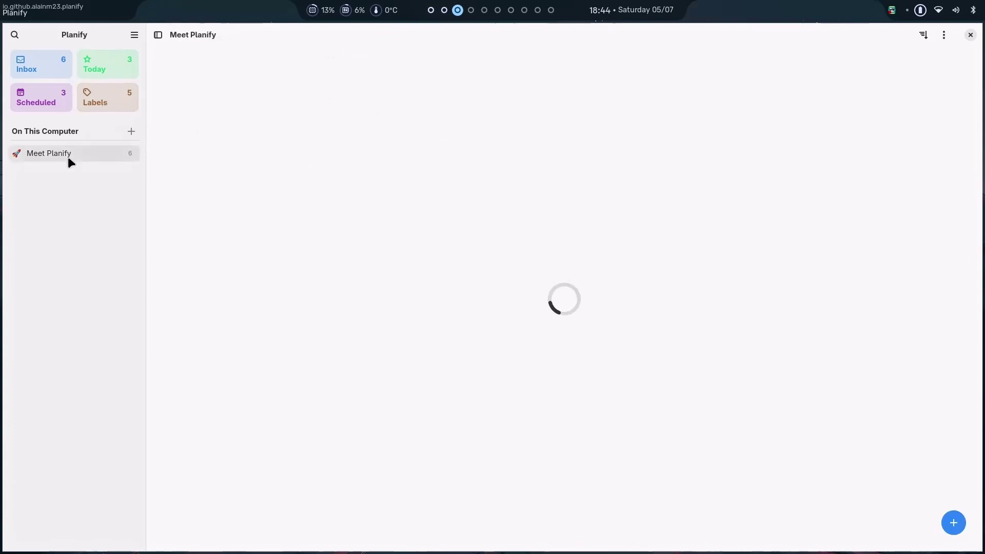
pyautogui.click(130, 133)
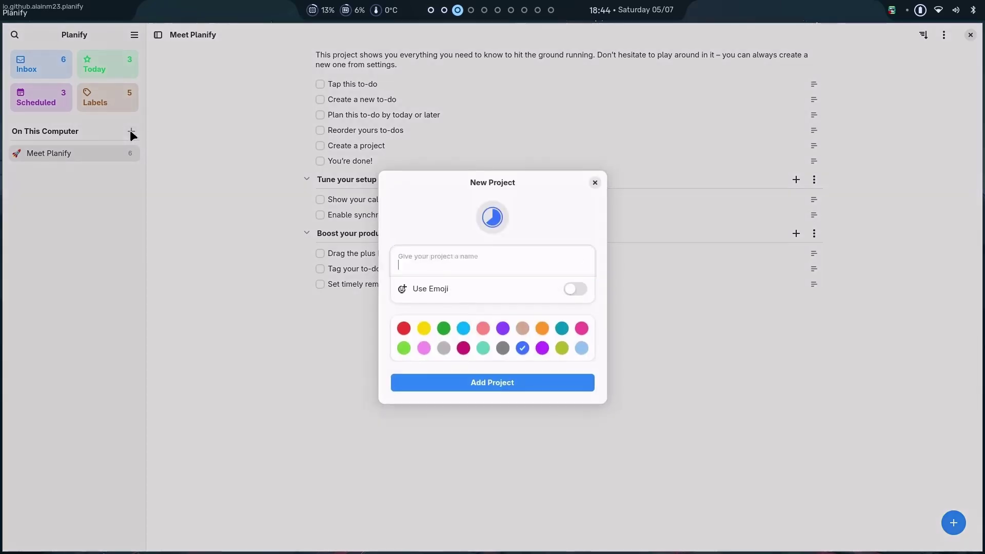
pyautogui.click(594, 183)
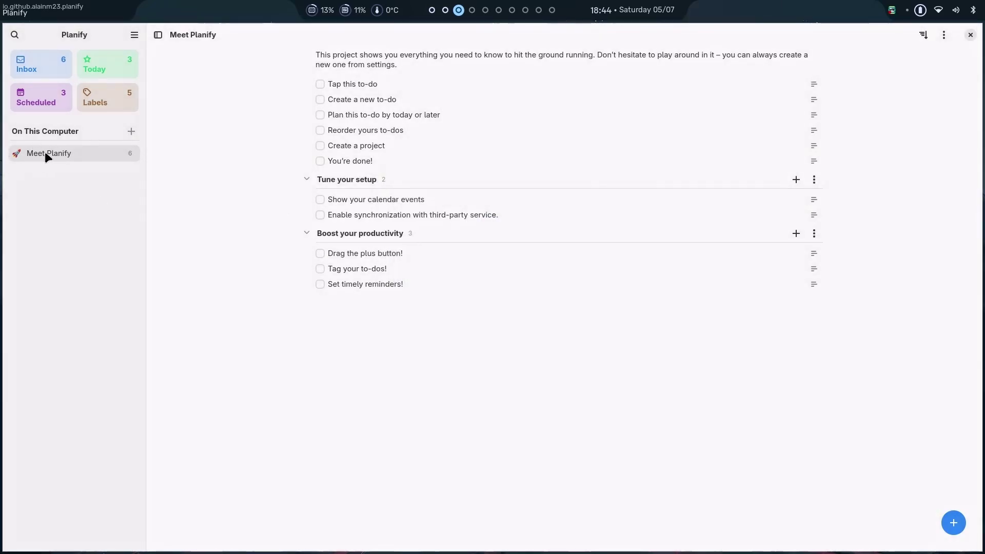
pyautogui.click(129, 132)
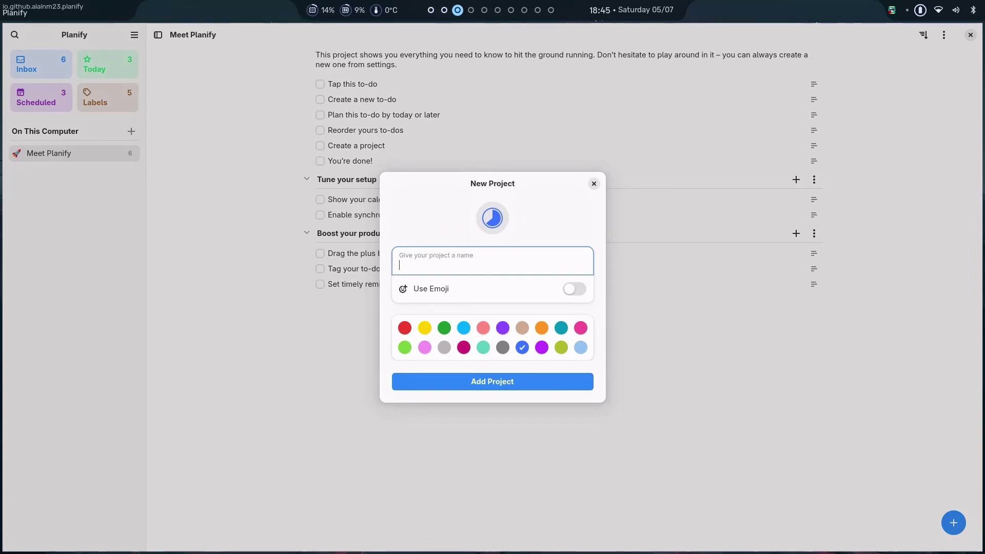
pyautogui.write('Life')
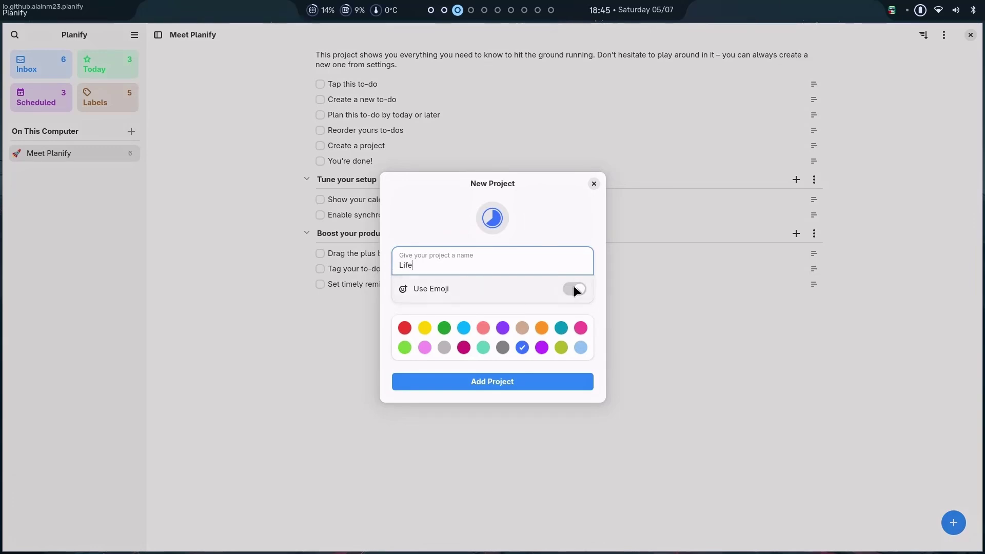
# - Give Life a maple leaf emoji icon, create the project, and begin a new to-do
pyautogui.click(574, 288)
pyautogui.click(545, 223)
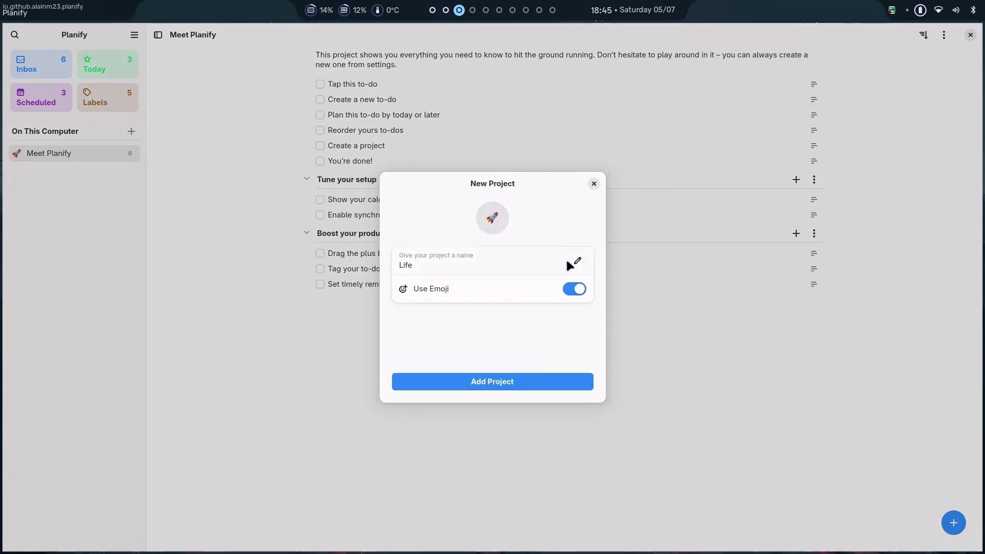
pyautogui.click(575, 286)
pyautogui.click(576, 286)
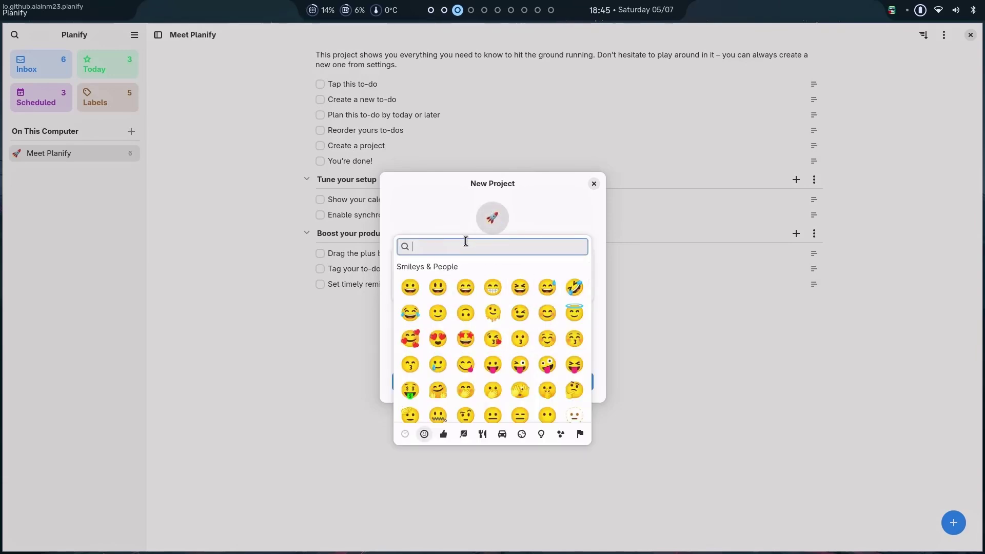
pyautogui.write('leaf')
pyautogui.click(466, 287)
pyautogui.click(500, 380)
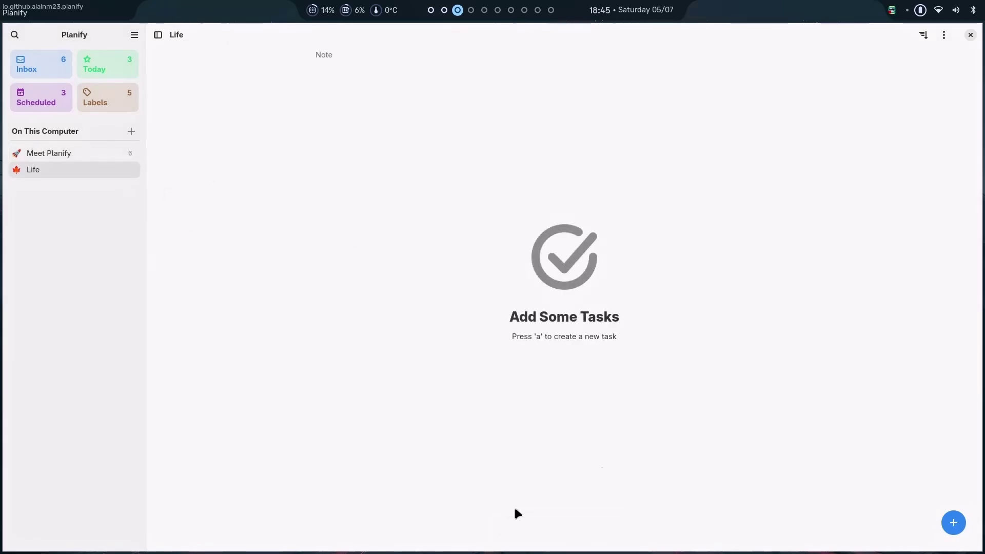
pyautogui.click(950, 515)
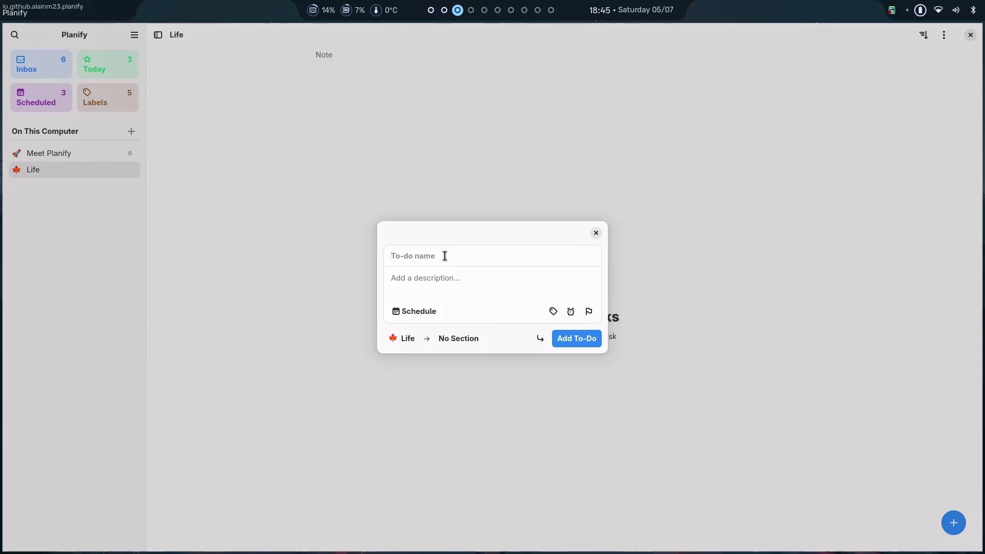
# - Add a Workout to-do repeating daily and enter 'Physique' in the field above it
pyautogui.write('Workout')
pyautogui.click(414, 311)
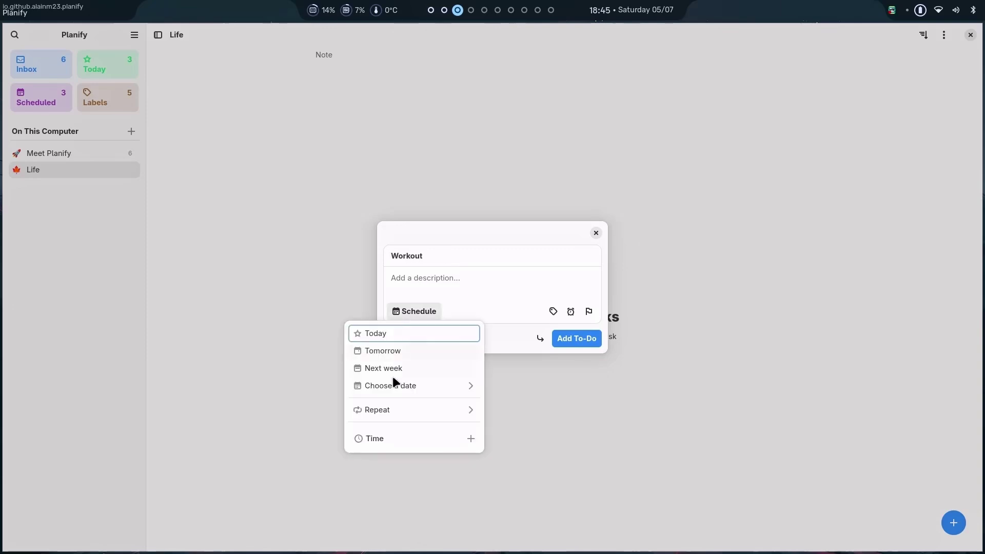
pyautogui.click(374, 415)
pyautogui.click(403, 358)
pyautogui.click(573, 336)
pyautogui.click(574, 335)
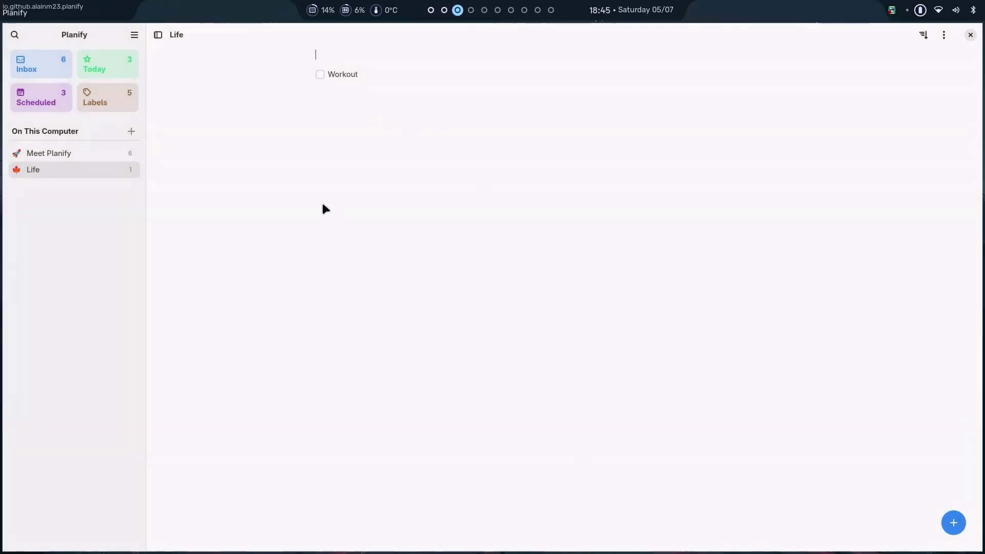
pyautogui.write('Physique')
# - Open Preferences, dismiss the Support Planify banner, and check the Integrations account sources
pyautogui.click(136, 34)
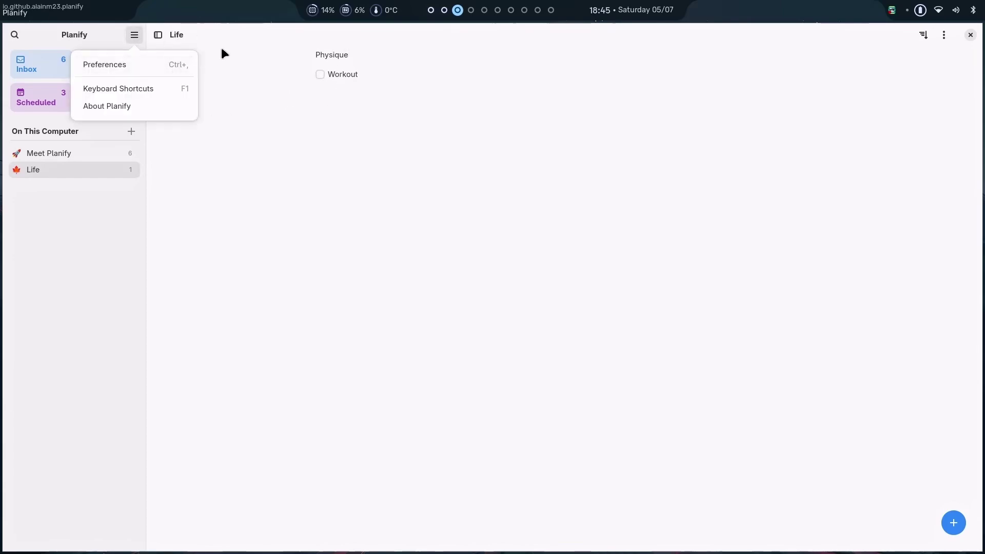
pyautogui.click(273, 176)
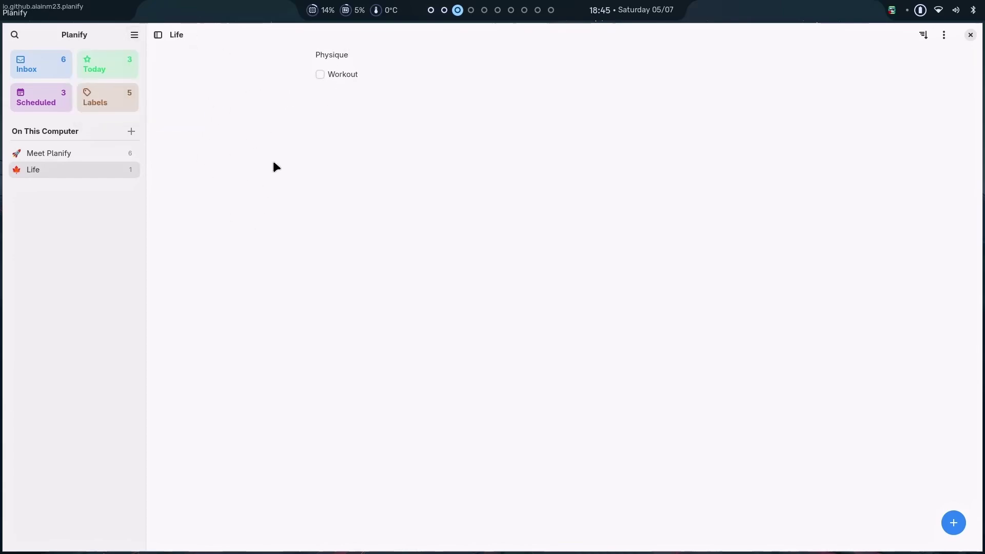
pyautogui.click(135, 35)
pyautogui.click(109, 64)
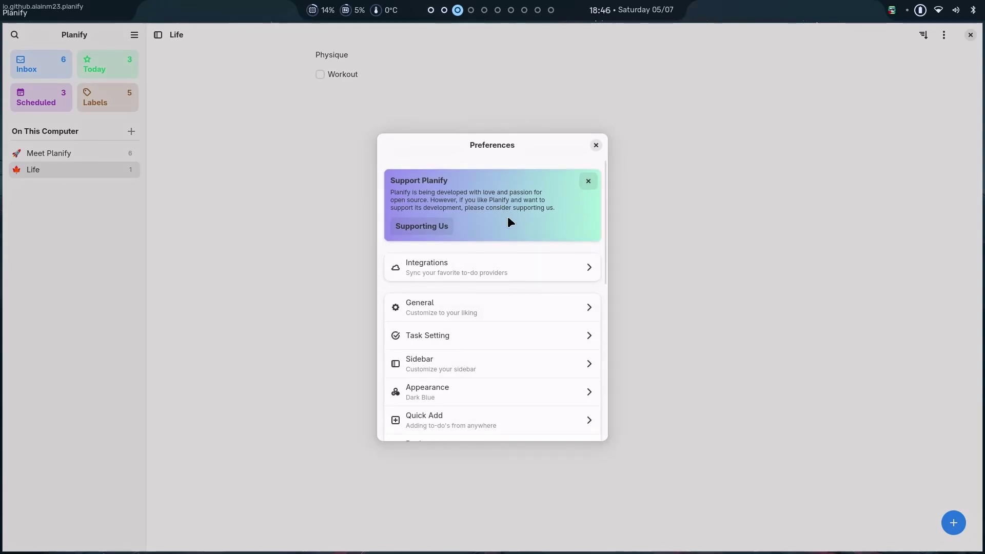
pyautogui.click(580, 183)
pyautogui.click(581, 183)
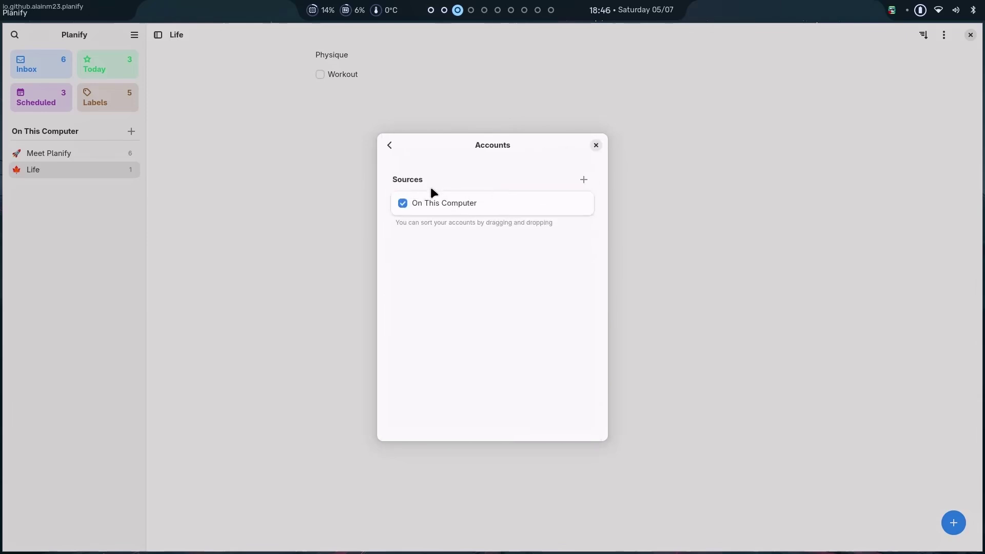
pyautogui.click(578, 184)
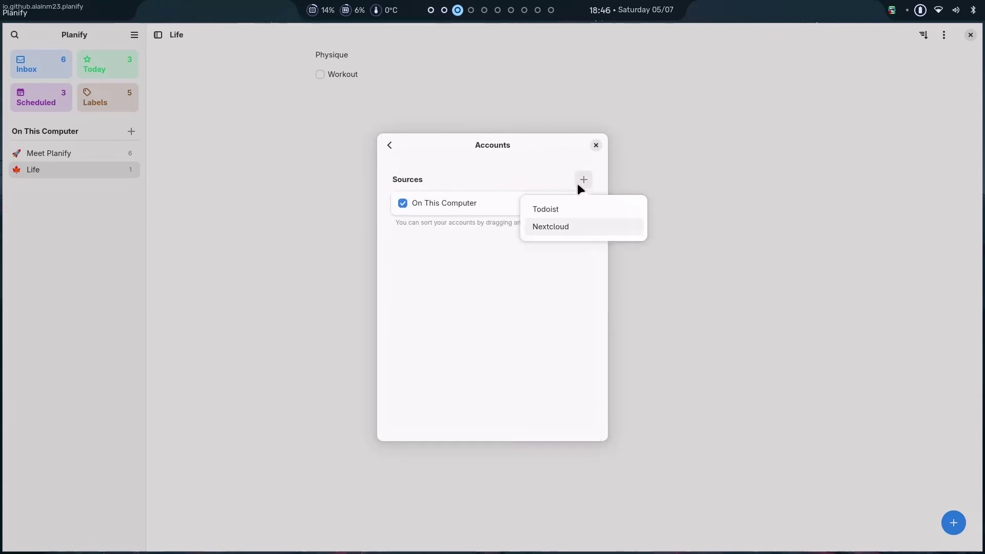
pyautogui.click(389, 146)
# - Look through the General and Task settings pages in Preferences
pyautogui.click(463, 229)
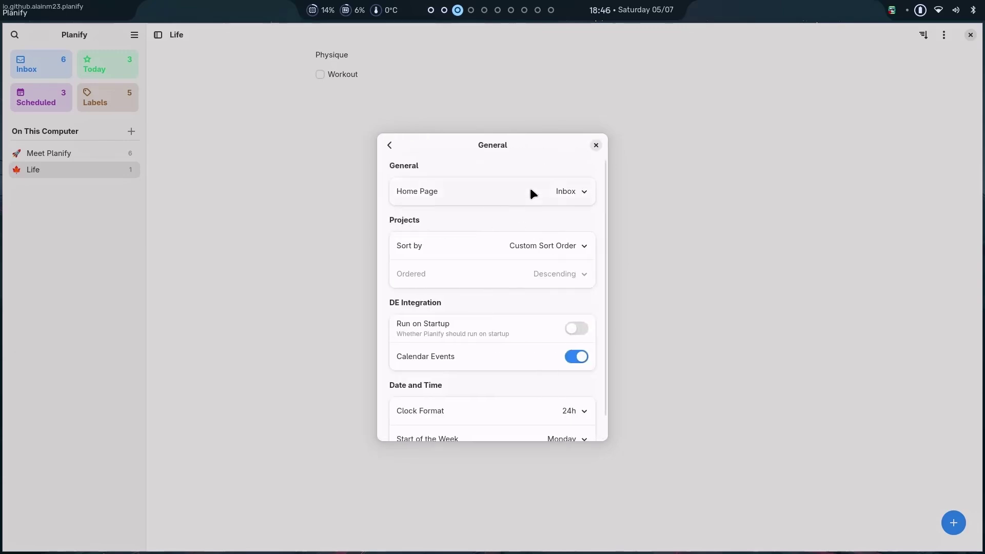
pyautogui.scroll(-1, 487, 301)
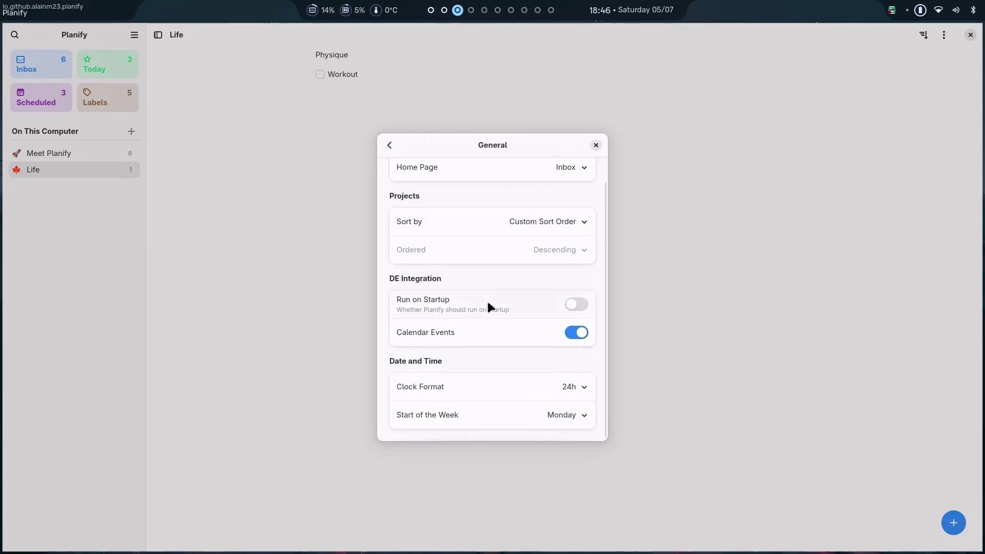
pyautogui.click(389, 145)
pyautogui.click(441, 249)
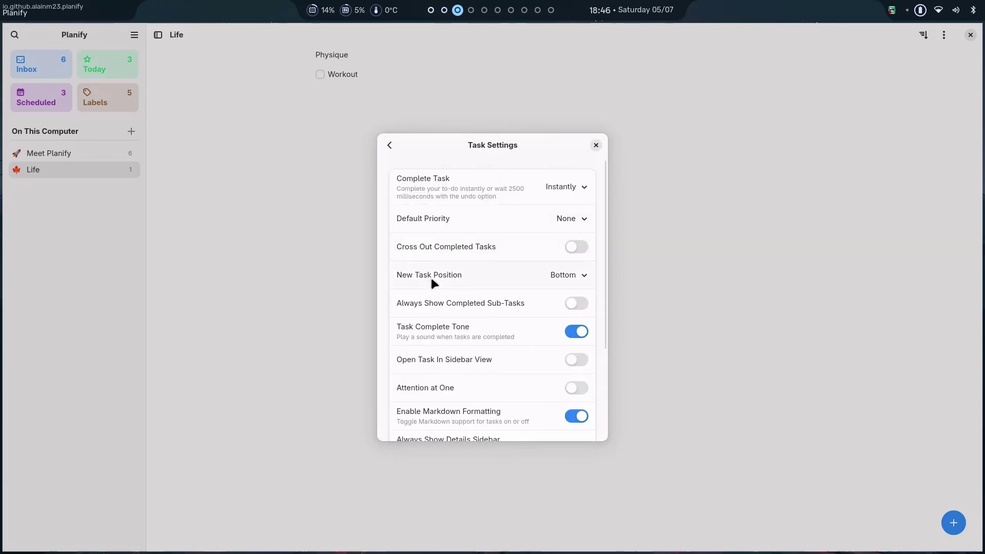
pyautogui.scroll(-5, 431, 278)
pyautogui.scroll(5, 431, 278)
pyautogui.click(390, 143)
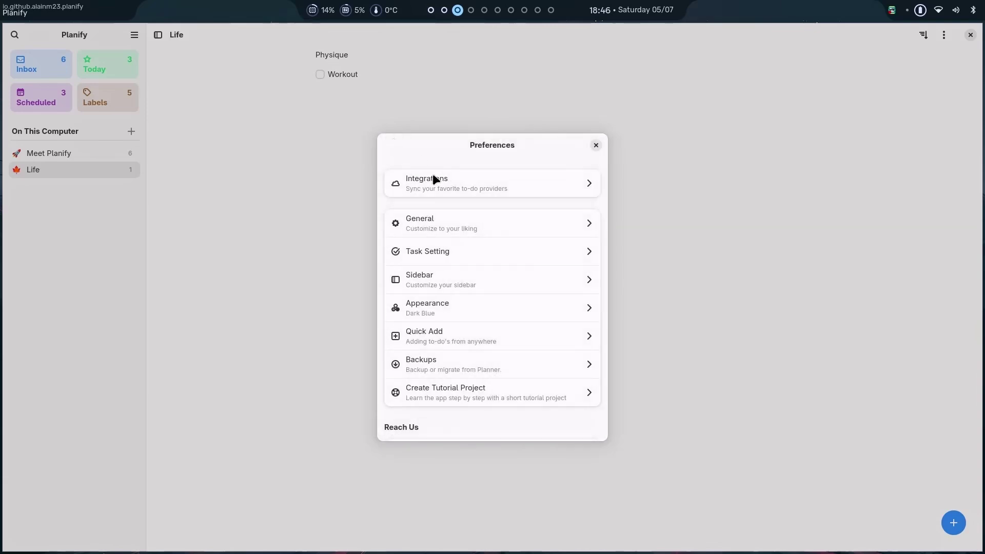
# - Turn on Pinboard and Completed in the Sidebar settings
pyautogui.click(448, 282)
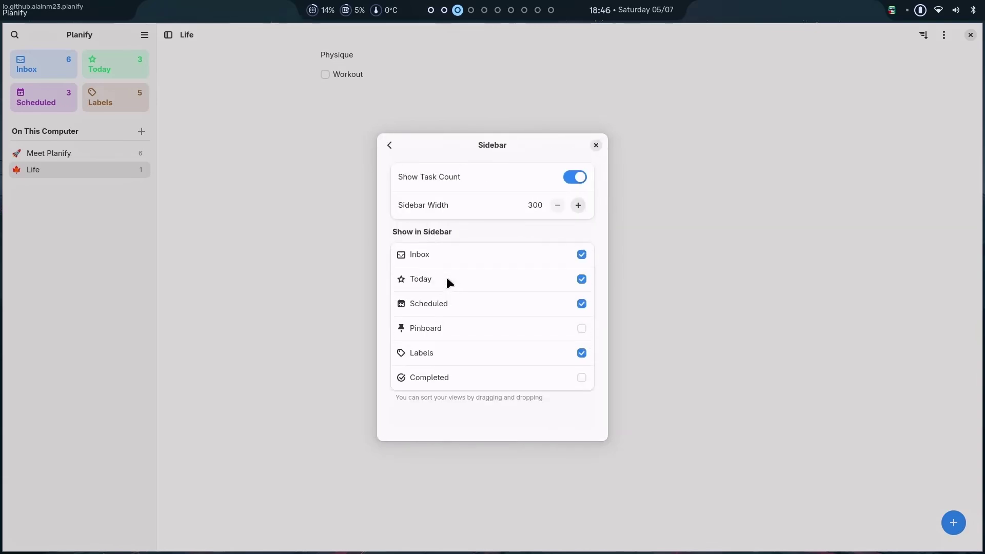
pyautogui.click(582, 331)
pyautogui.click(580, 331)
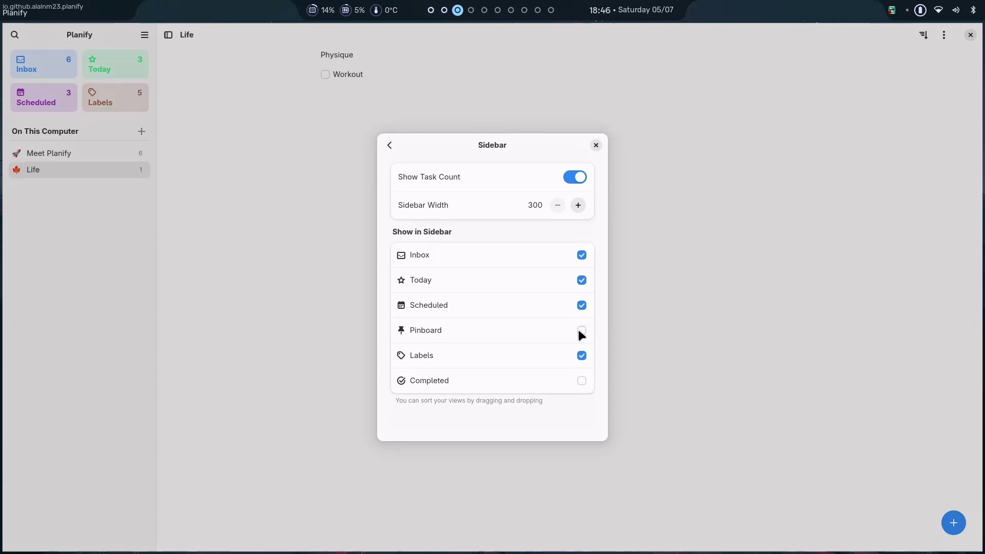
pyautogui.click(580, 381)
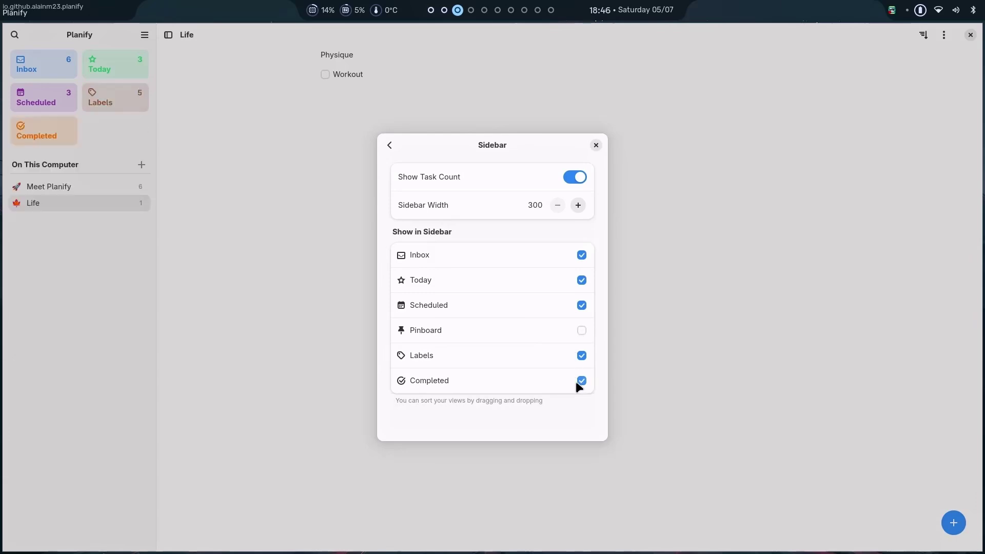
pyautogui.click(581, 330)
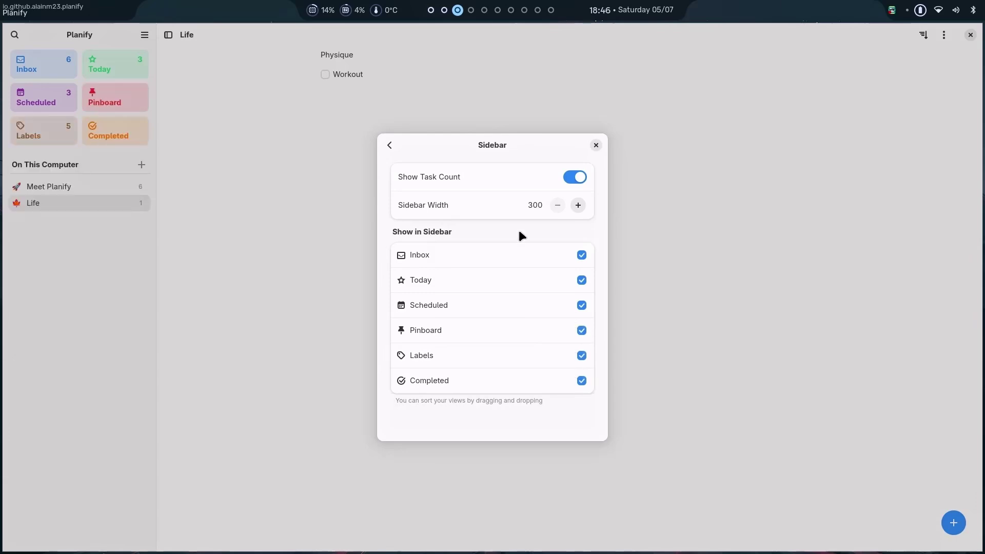
pyautogui.click(393, 147)
pyautogui.click(490, 308)
# - Try the dark and dark blue themes, then close and reopen Preferences
pyautogui.click(493, 232)
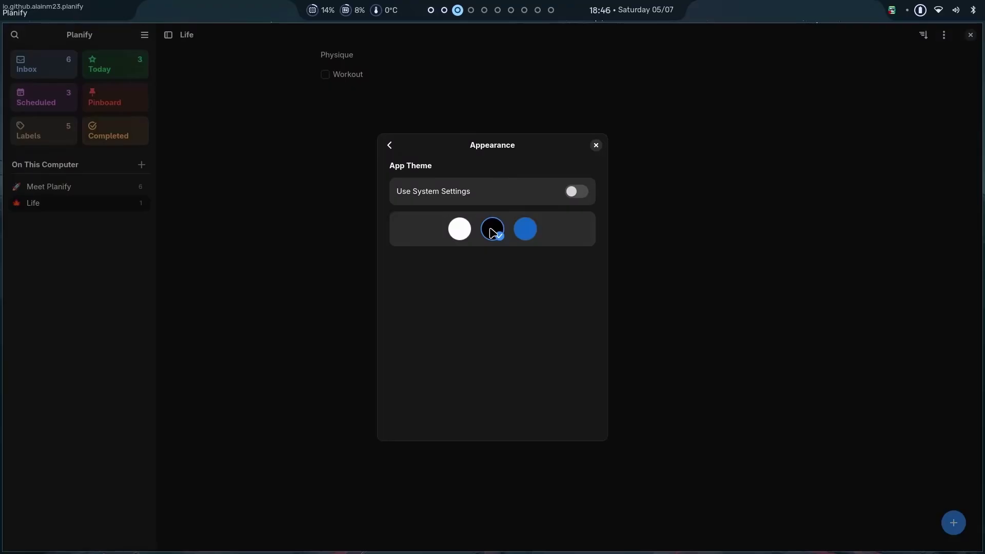
pyautogui.click(525, 231)
pyautogui.click(389, 145)
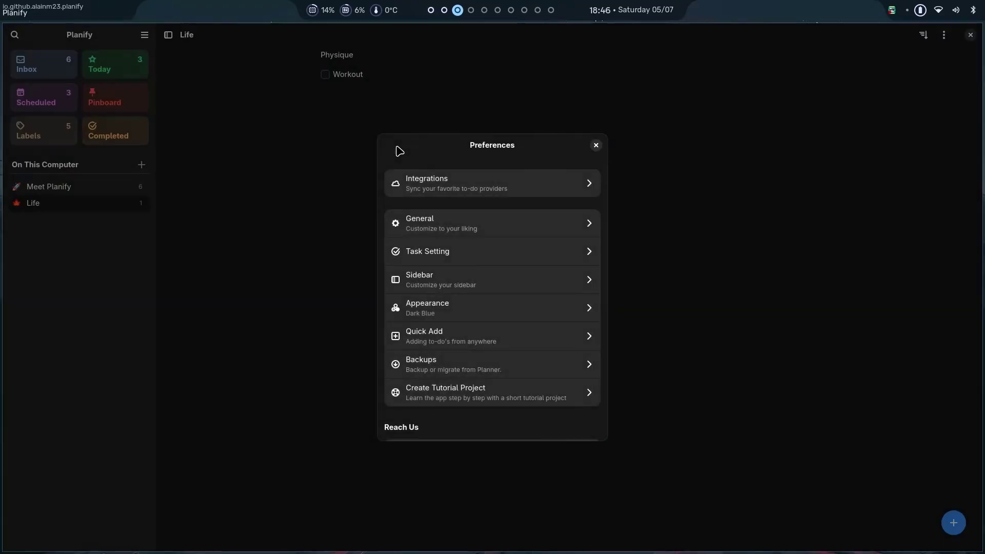
pyautogui.click(596, 145)
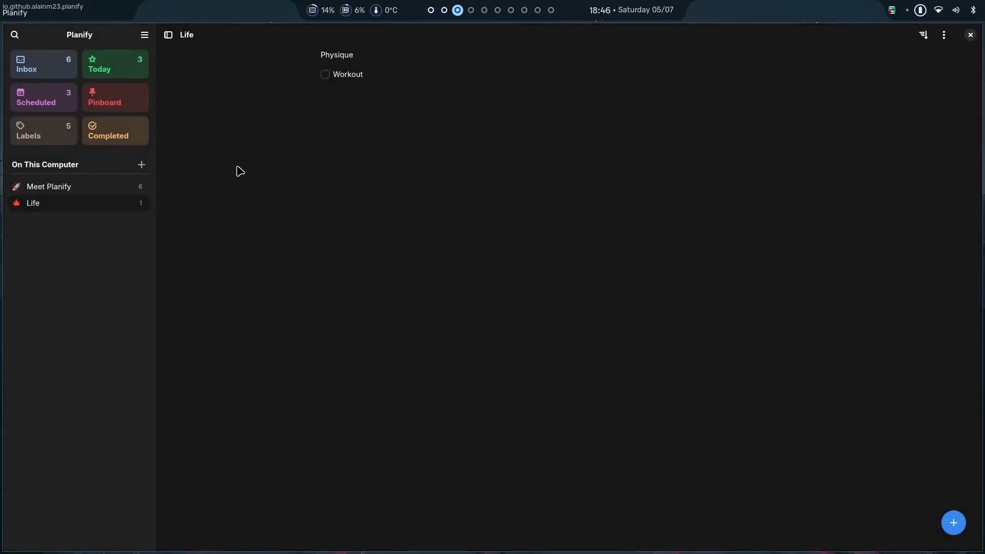
pyautogui.click(144, 35)
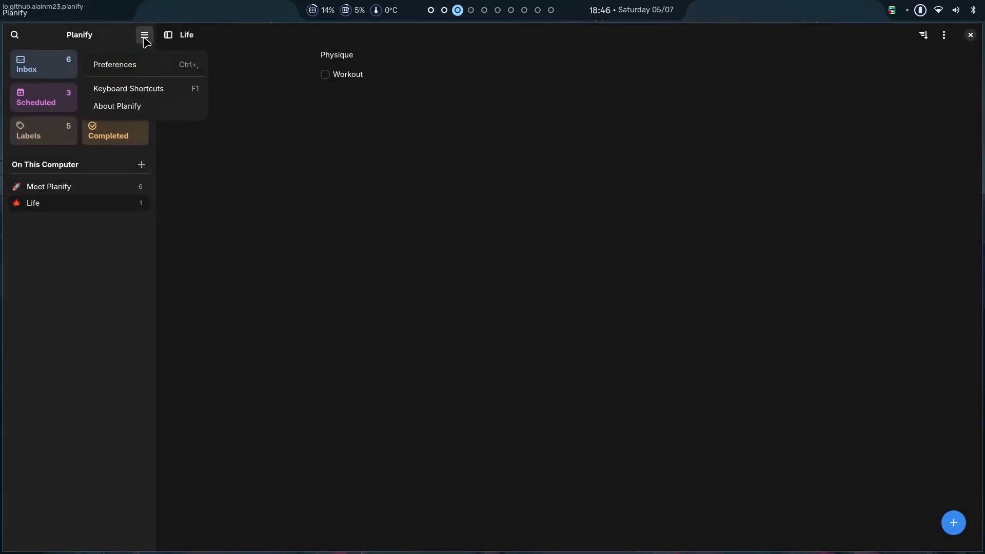
pyautogui.click(161, 64)
pyautogui.click(457, 227)
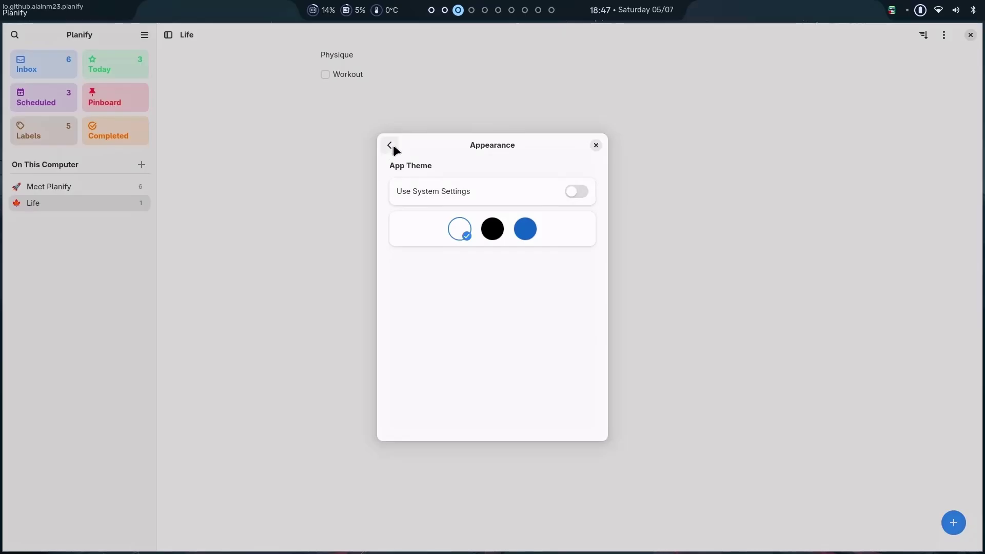
# - Look over the Quick Add settings and scroll through the preferences list
pyautogui.click(391, 145)
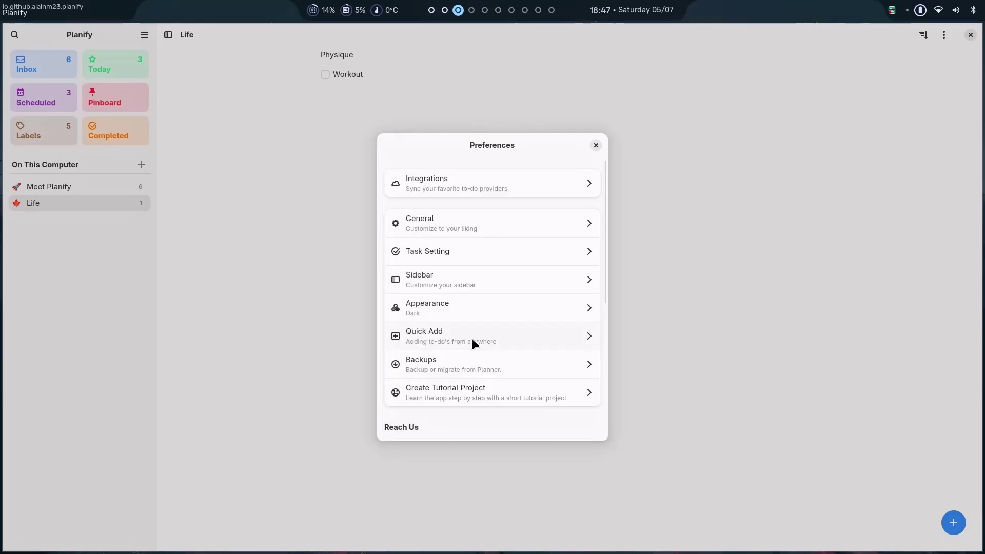
pyautogui.click(472, 338)
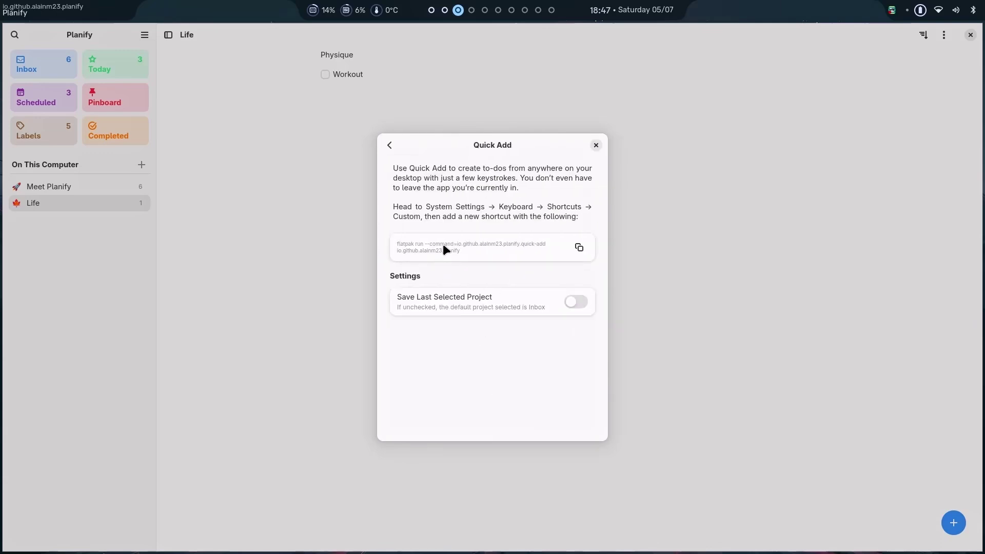
pyautogui.click(386, 146)
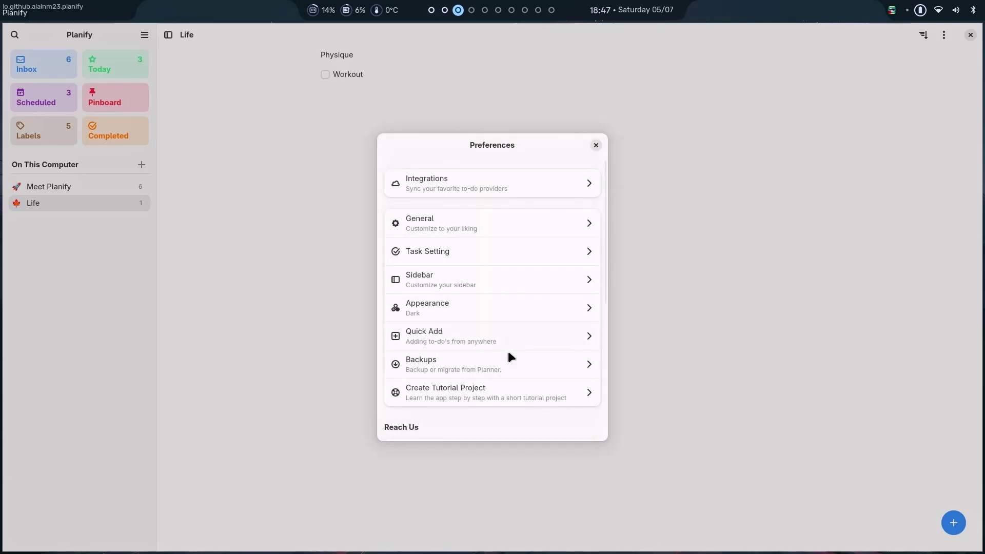
pyautogui.scroll(-5, 508, 351)
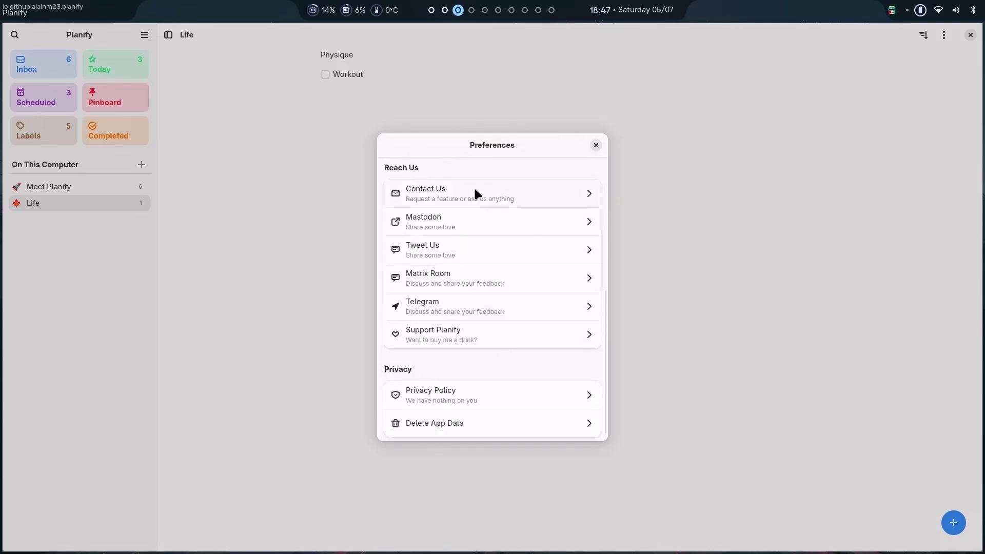
pyautogui.scroll(-1, 485, 345)
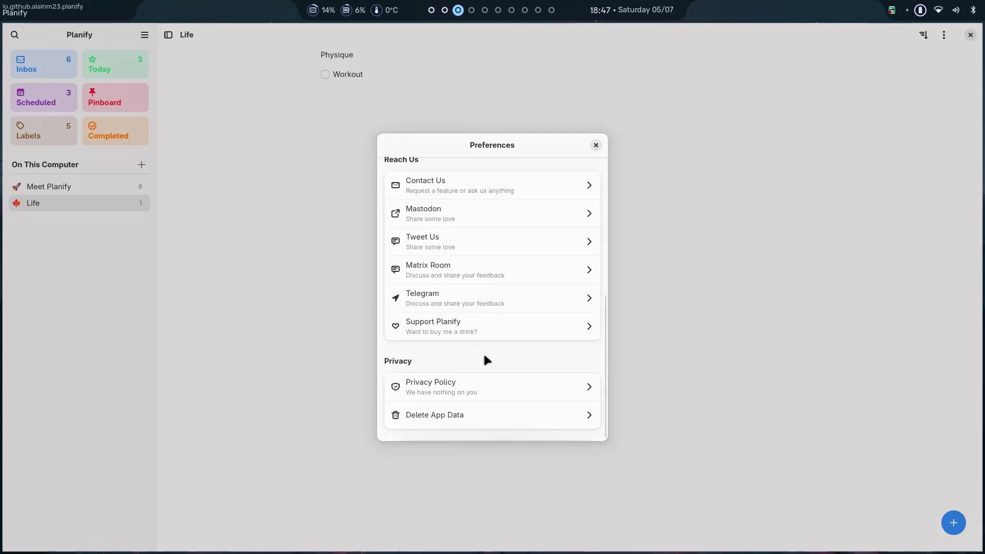
# - Cancel the Delete App Data prompt, close Preferences, and show the Inbox
pyautogui.click(452, 416)
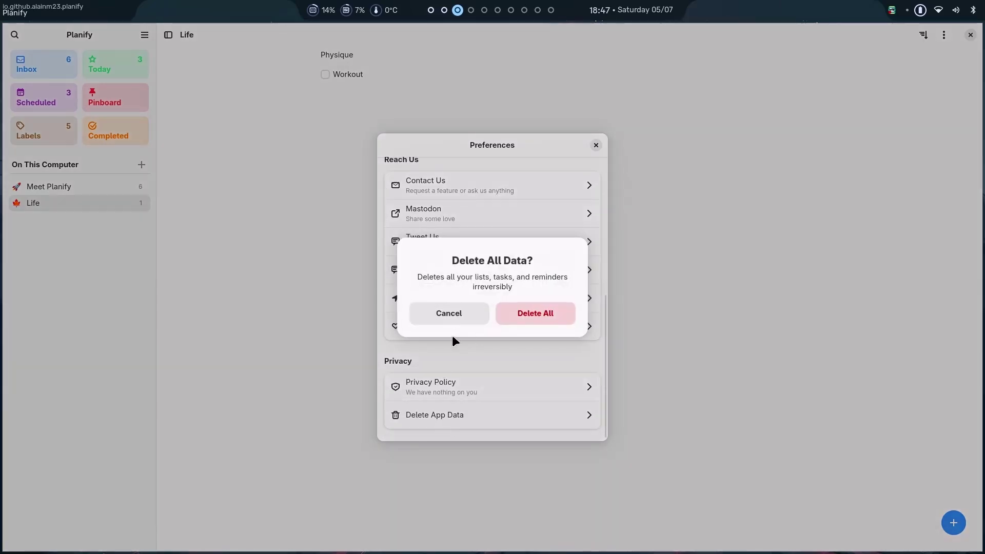
pyautogui.click(448, 313)
pyautogui.scroll(5, 448, 313)
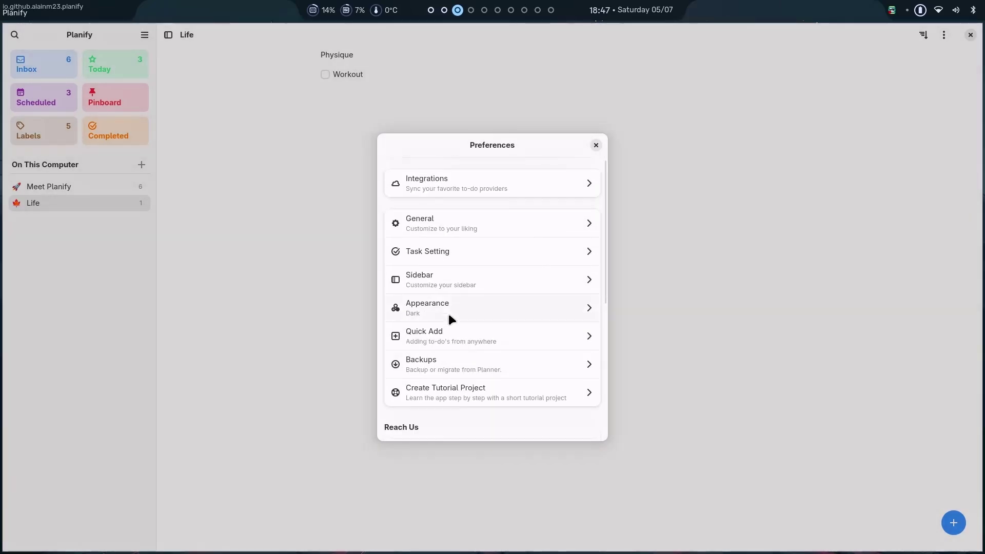
pyautogui.press('Escape')
pyautogui.click(73, 71)
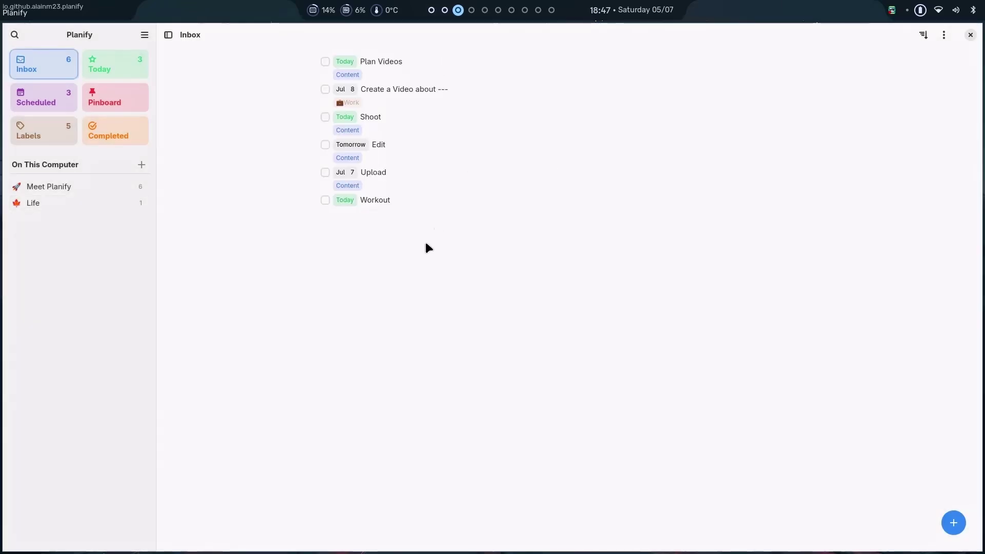
# - Create a Work section in the Inbox and drag Shoot and Create a Video About --- under it
pyautogui.click(945, 33)
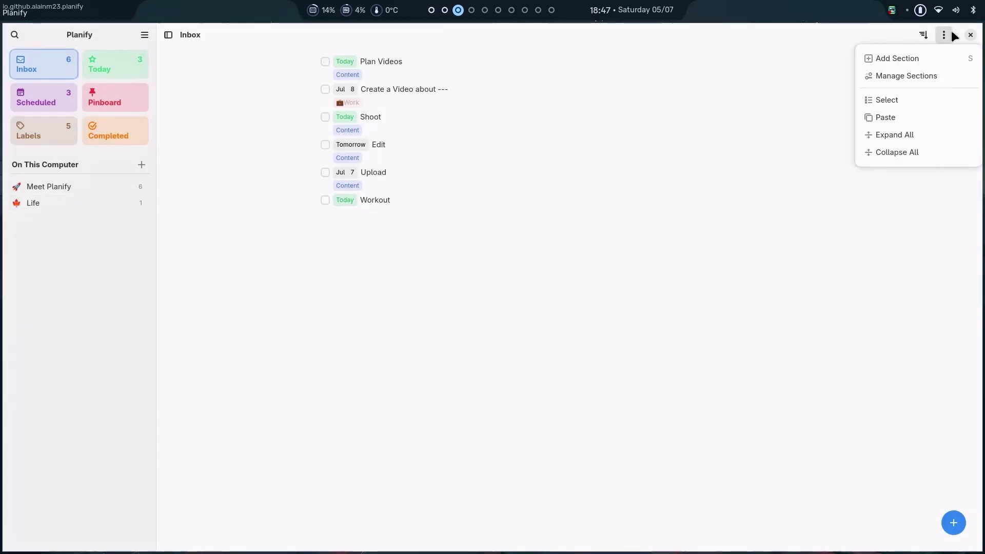
pyautogui.click(905, 60)
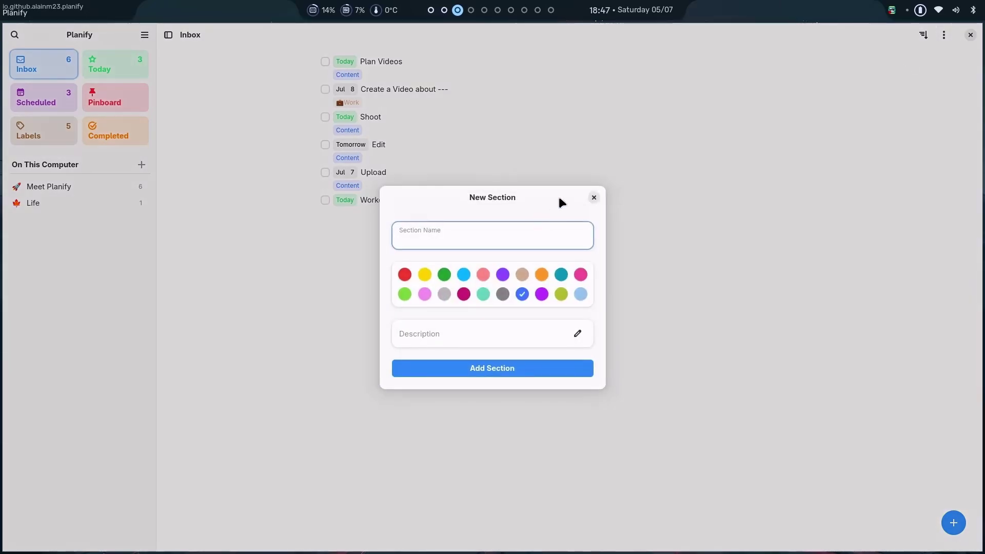
pyautogui.write('Work')
pyautogui.click(515, 368)
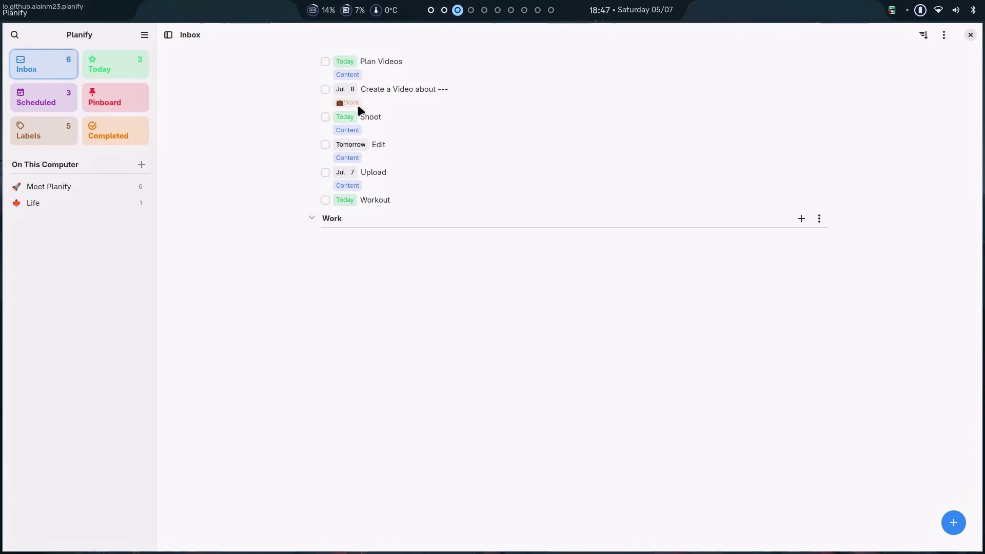
pyautogui.moveTo(370, 91); pyautogui.dragTo(349, 221)
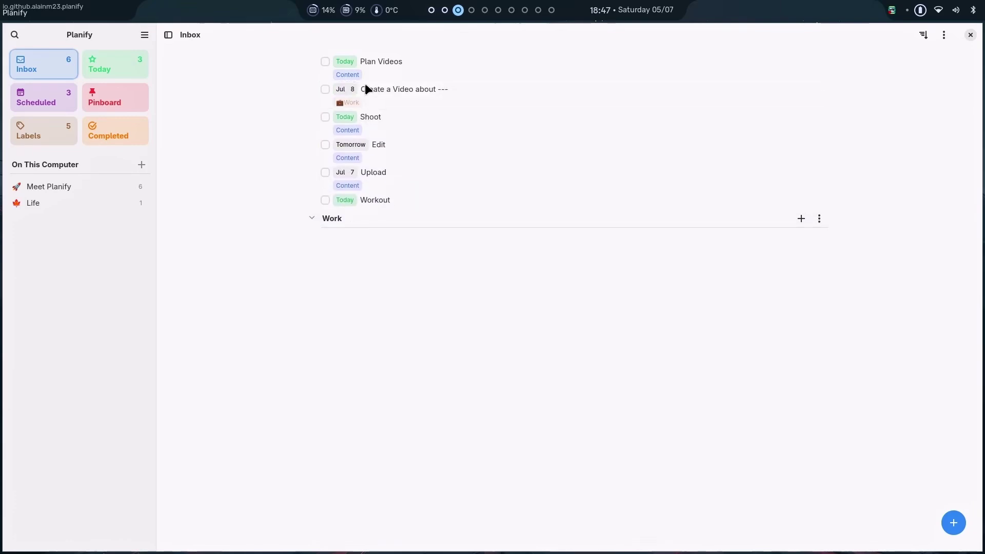
pyautogui.moveTo(364, 82); pyautogui.dragTo(380, 176)
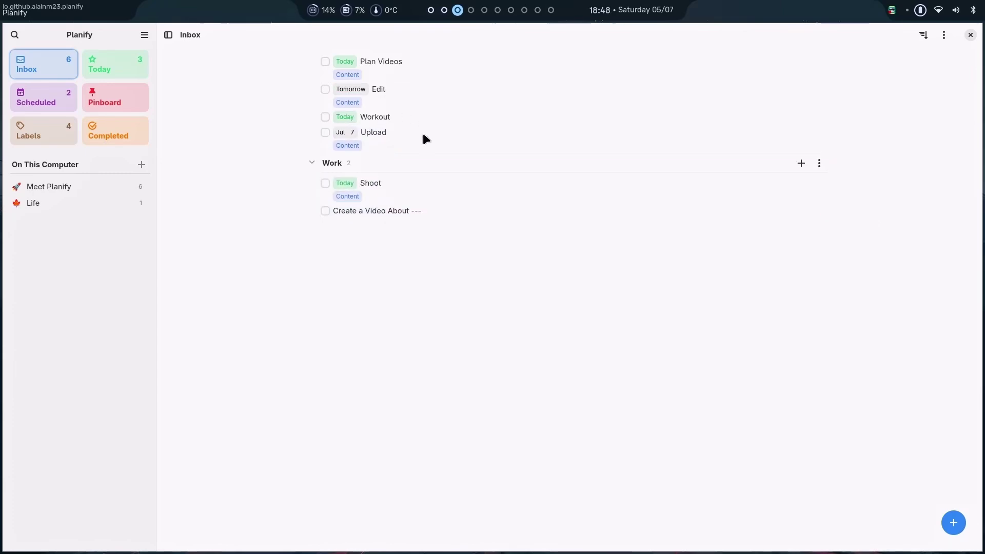
# - Switch the Inbox to Board layout, showing No Section and Work columns side by side
pyautogui.click(923, 35)
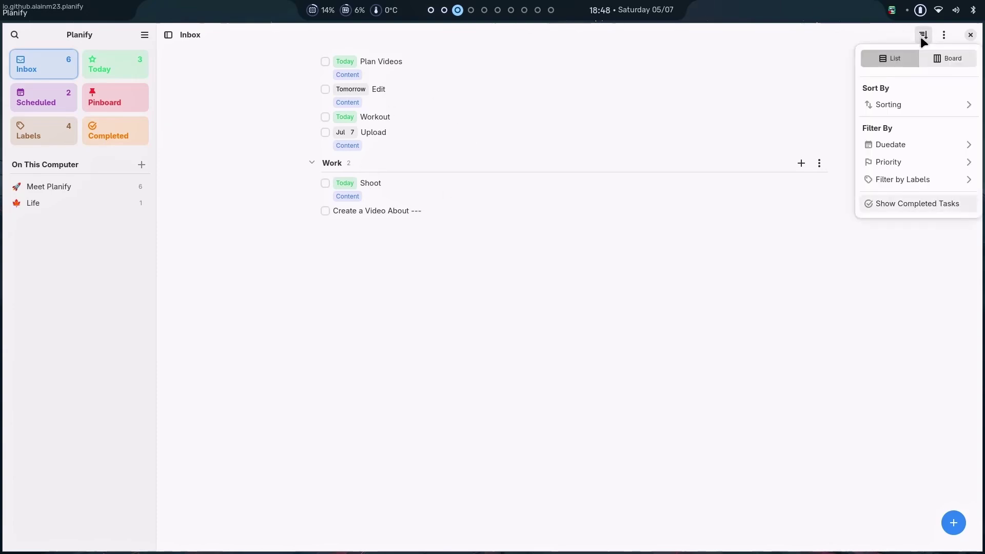
pyautogui.click(934, 54)
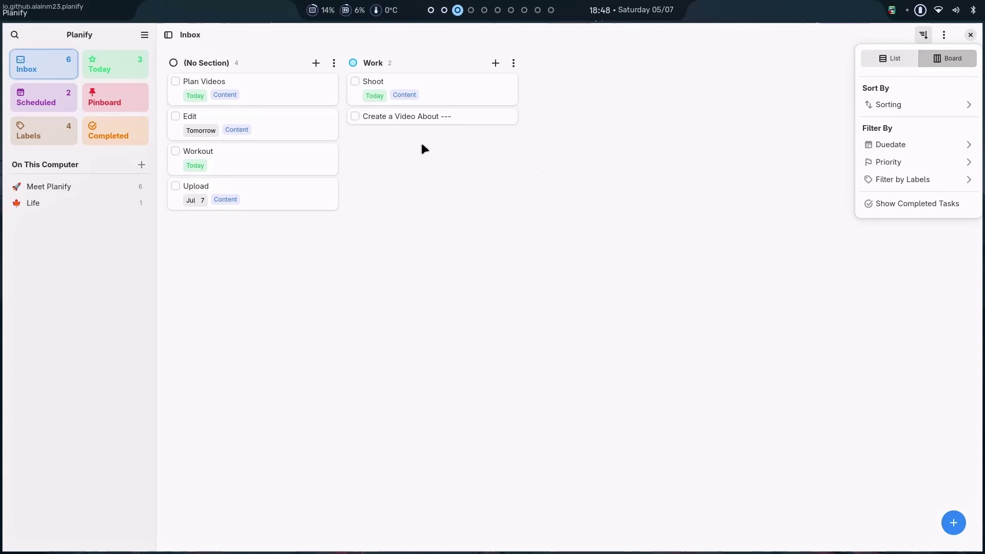
pyautogui.click(884, 57)
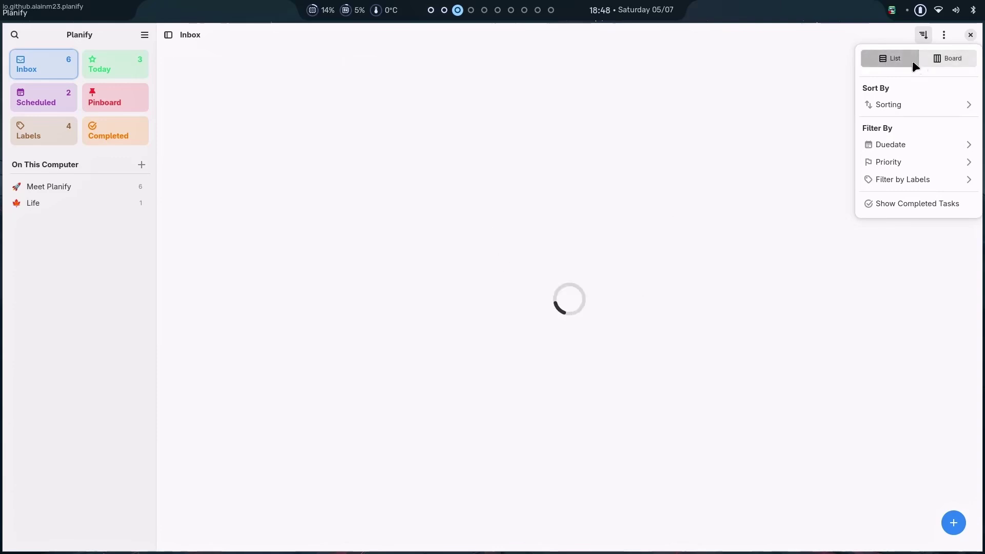
pyautogui.click(942, 60)
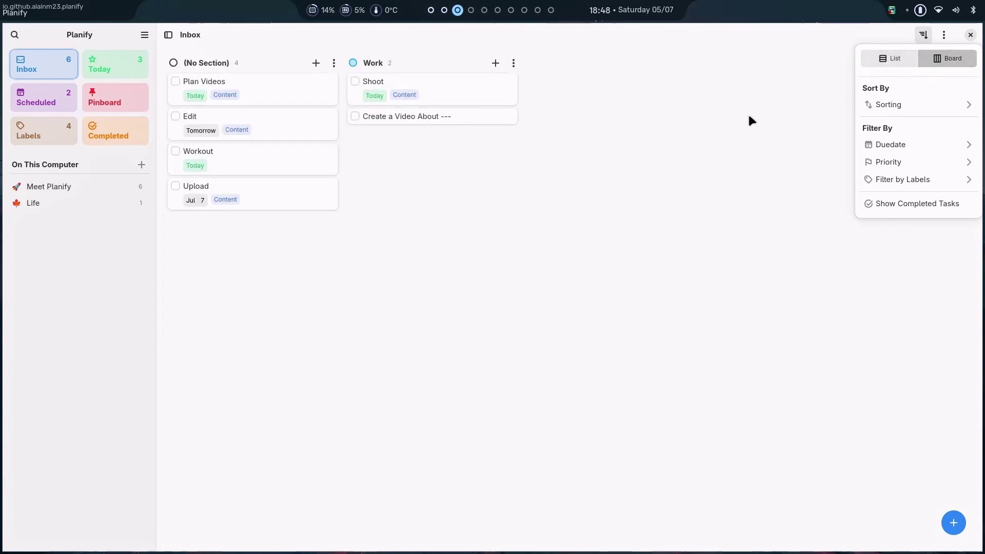
# - Close the view options and dismiss the Inbox's extra options menu
pyautogui.click(943, 32)
pyautogui.click(943, 33)
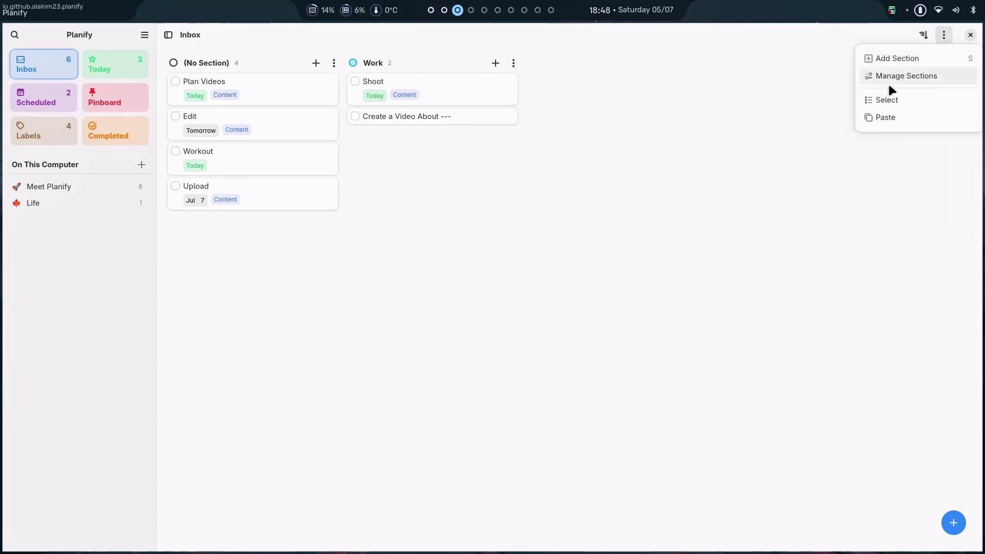
pyautogui.click(573, 167)
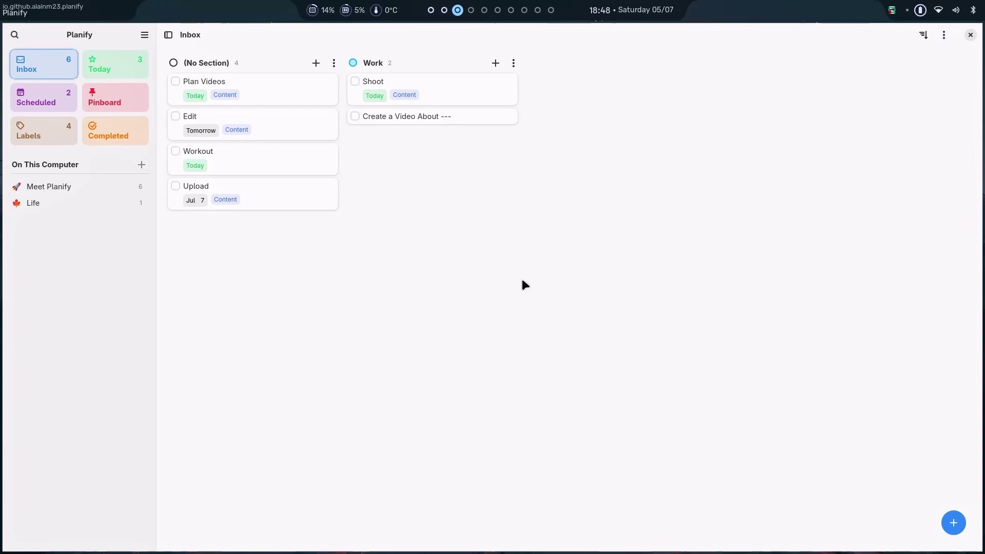
pyautogui.press('super+q')
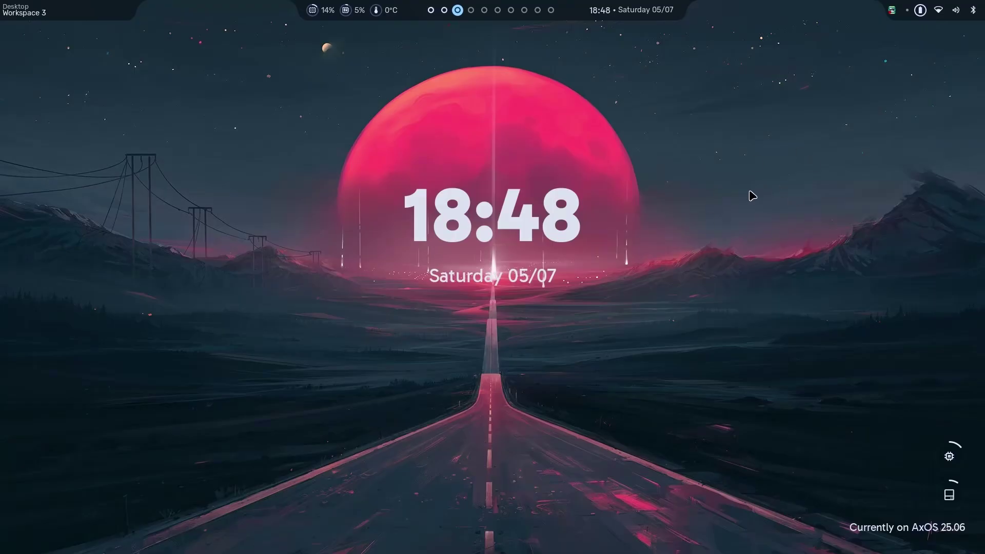